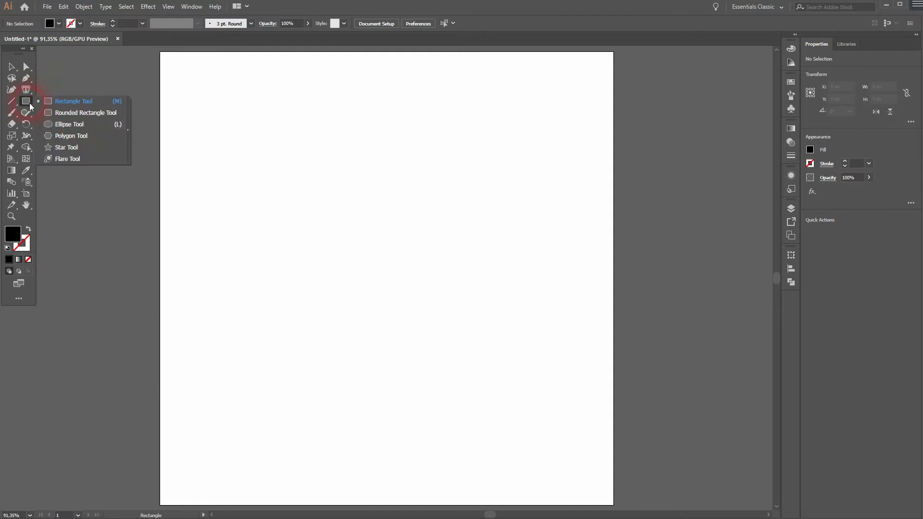
- Draw a black five-pointed star about 216 by 206 px and center it horizontally and vertically on the artboard
drag(358, 226, 395, 278)
click(412, 23)
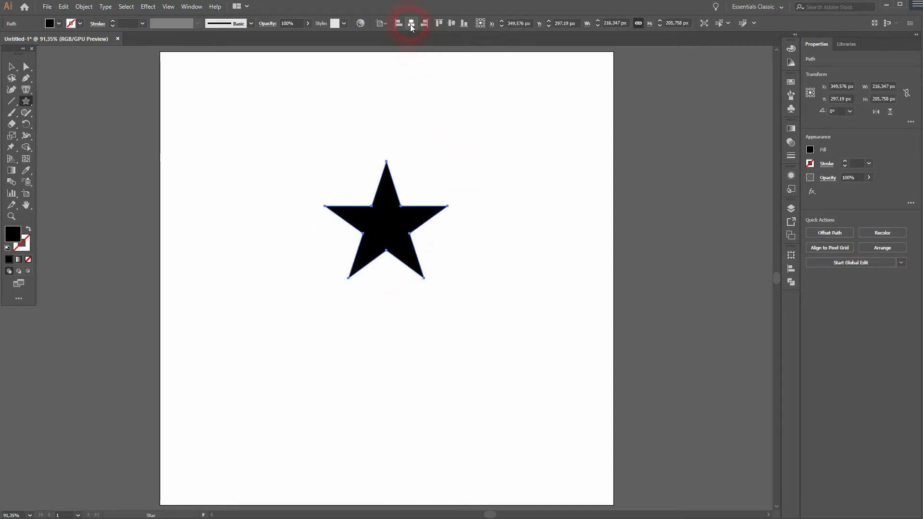
click(463, 24)
click(451, 24)
key(ctrl+plus)
key(ctrl+plus)
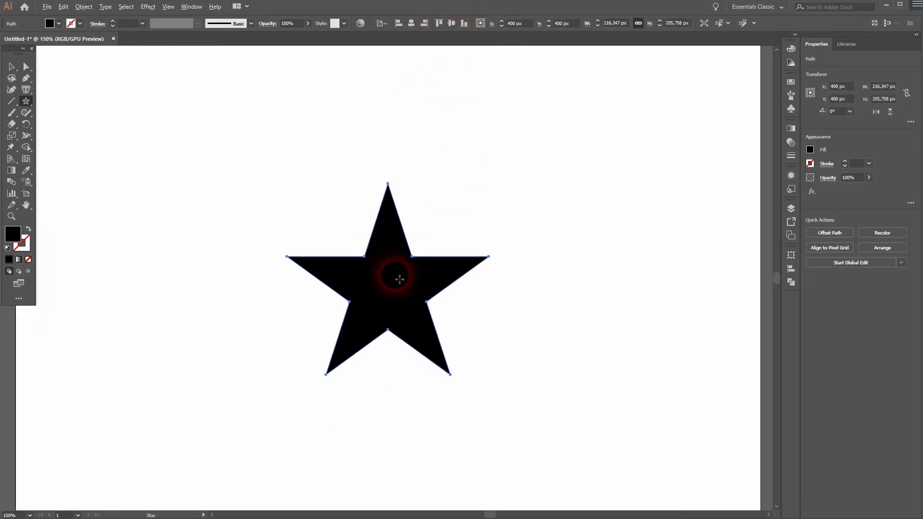
- Scale the star down proportionally around its center to about 130 px wide and deselect it
key(v)
drag(489, 279, 449, 289)
click(515, 324)
scroll(373, 298, up, 2)
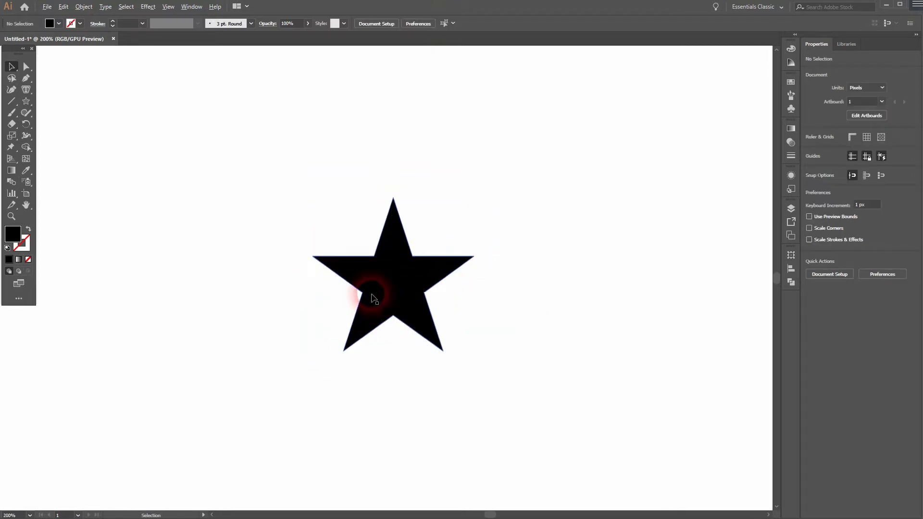
scroll(374, 299, down, 1)
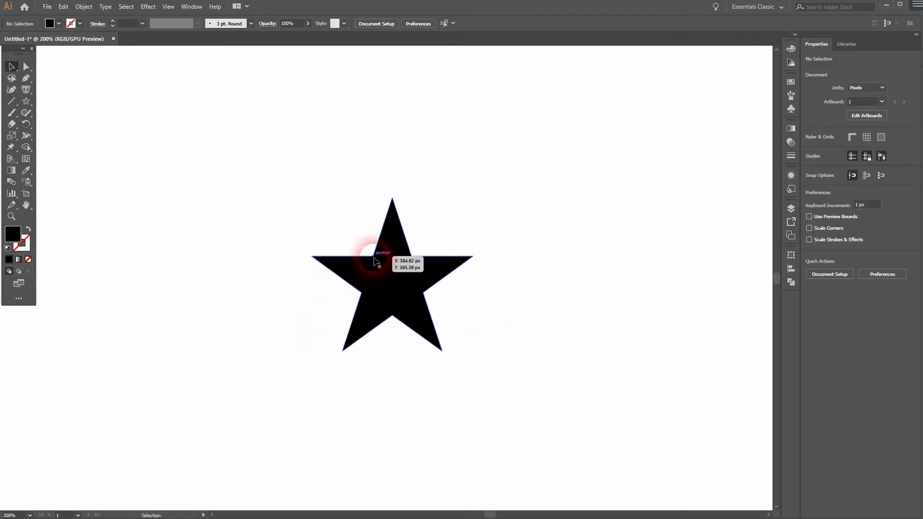
click(111, 90)
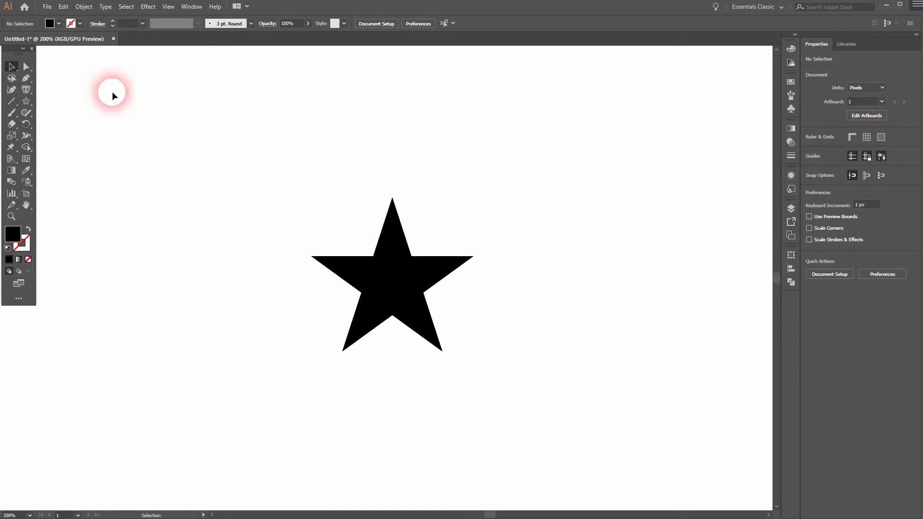
- Rotate the star by 360/5 degrees
click(409, 249)
click(851, 139)
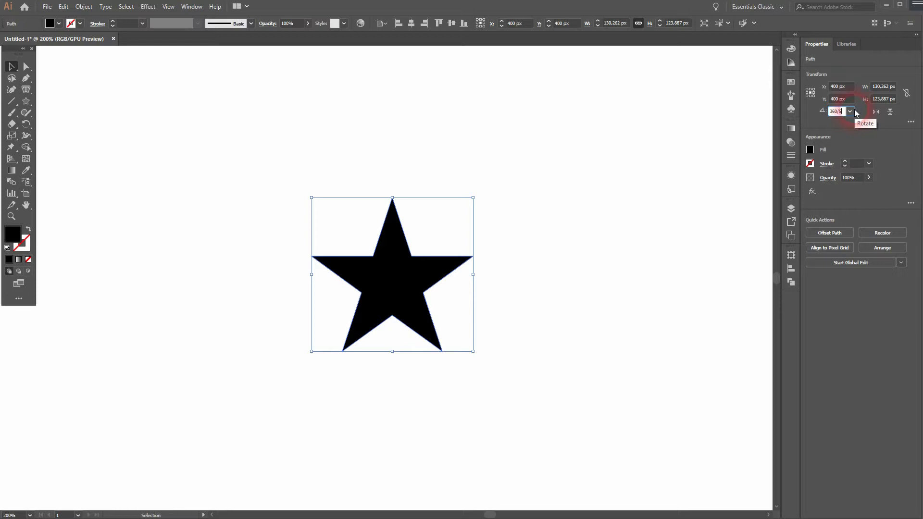
key(Return)
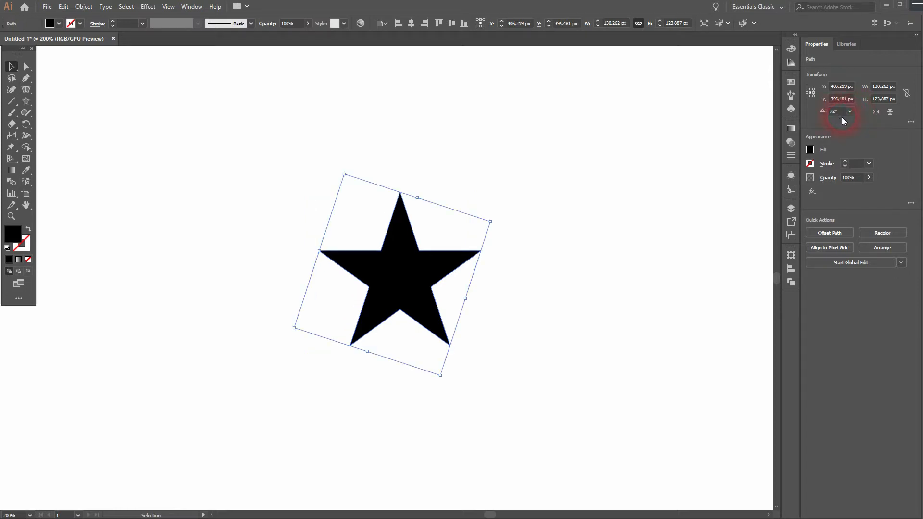
- Add the point text "72°" near the artboard's upper-left corner and deselect it
click(26, 89)
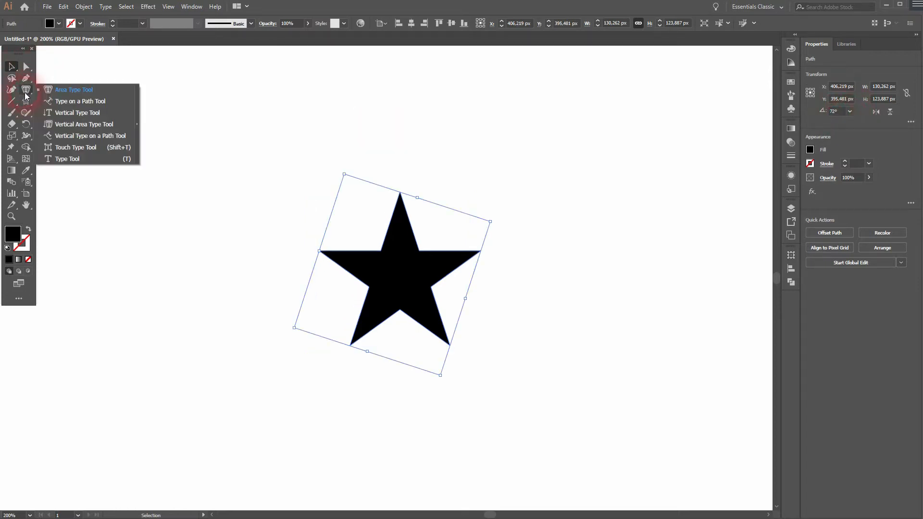
click(73, 159)
scroll(127, 170, down, 2)
drag(103, 127, 302, 238)
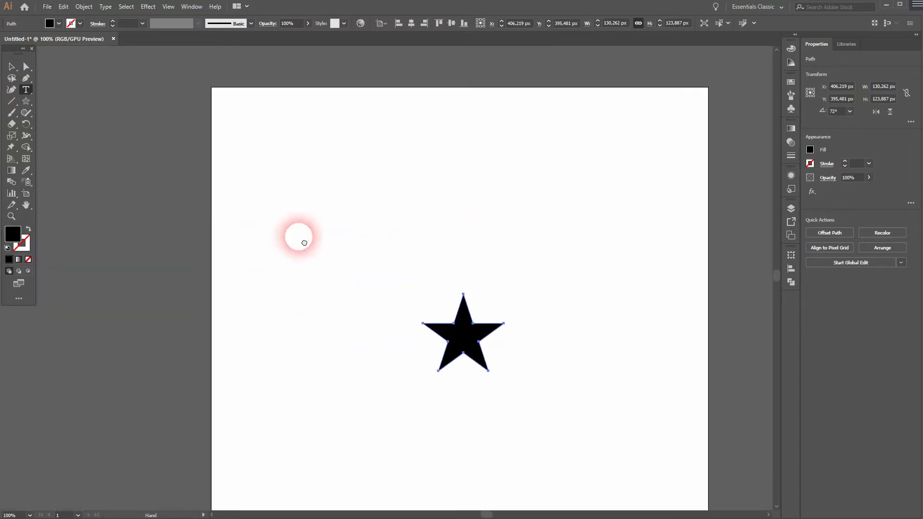
click(251, 124)
text(7)
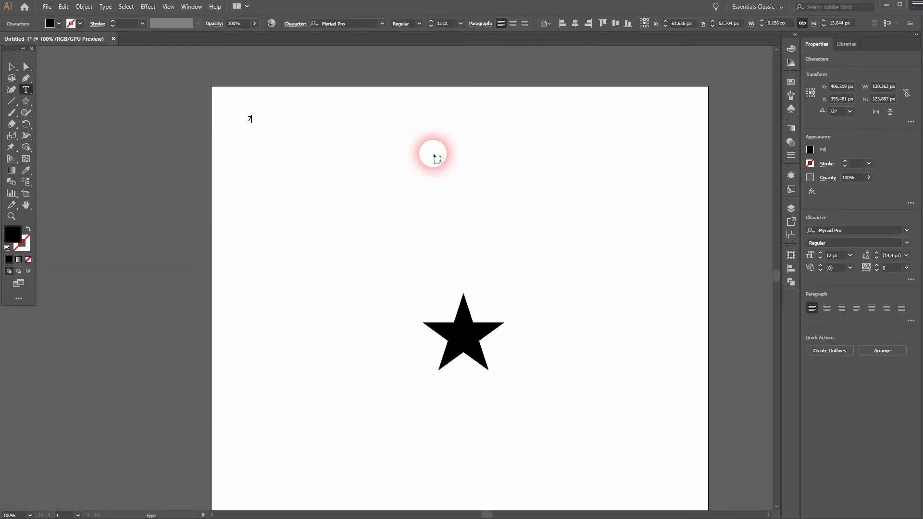
text(2°)
click(11, 67)
click(651, 308)
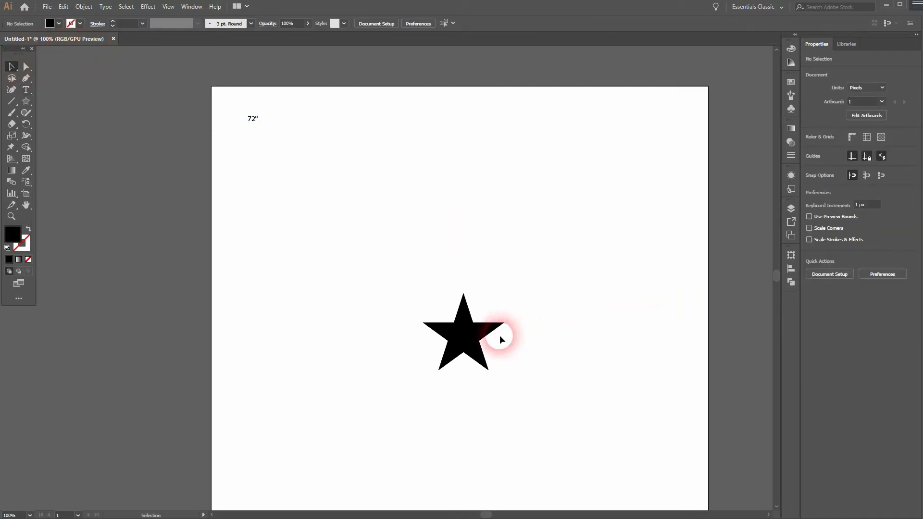
- Reset the star's rotation angle to 0° and deselect it
click(490, 331)
click(850, 112)
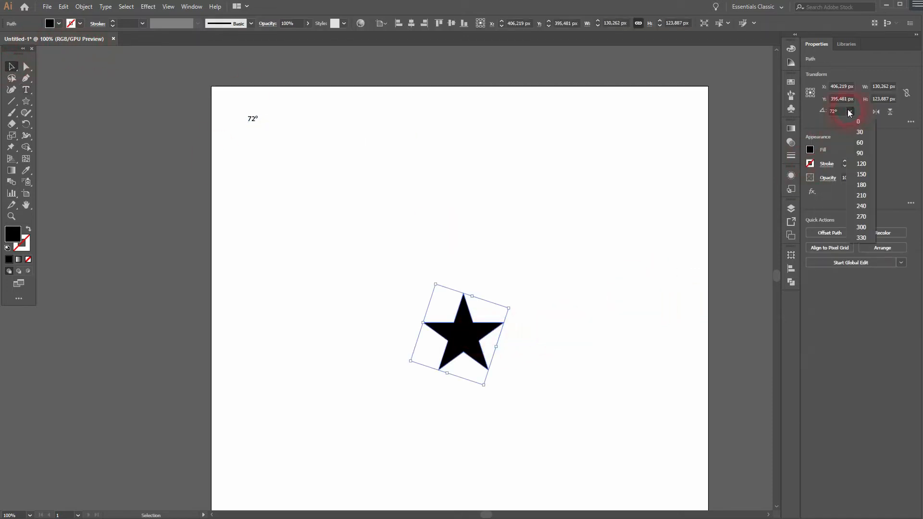
click(860, 122)
click(544, 364)
- Draw a horizontal line about 217 px long, running left from the star's upper-left inner corner
scroll(486, 325, up, 2)
scroll(559, 312, down, 2)
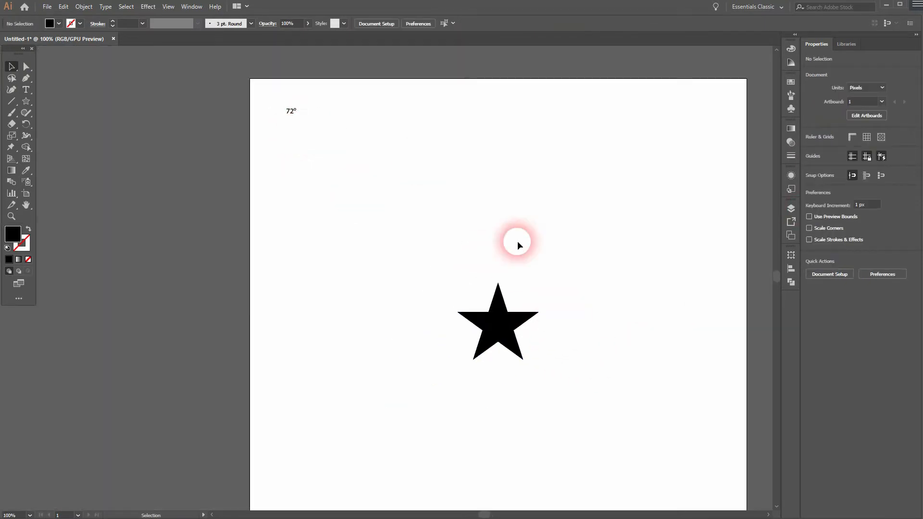
scroll(513, 312, up, 3)
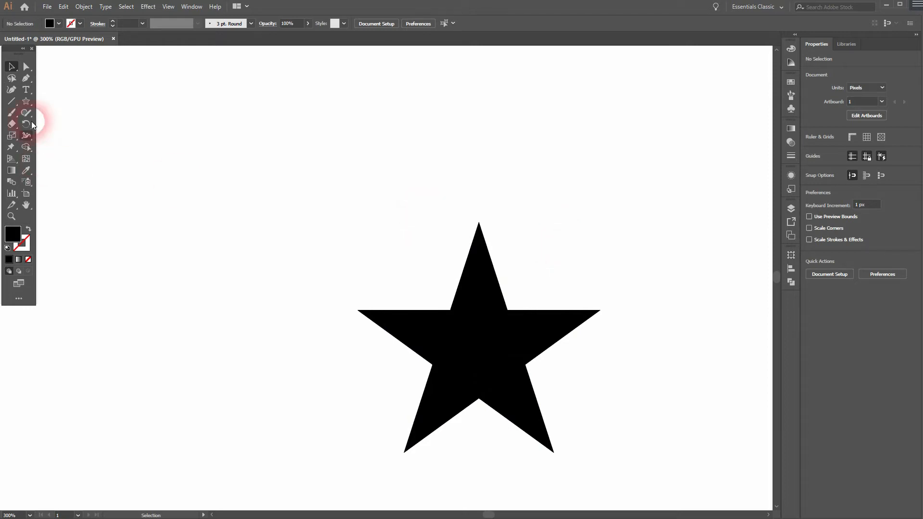
click(9, 103)
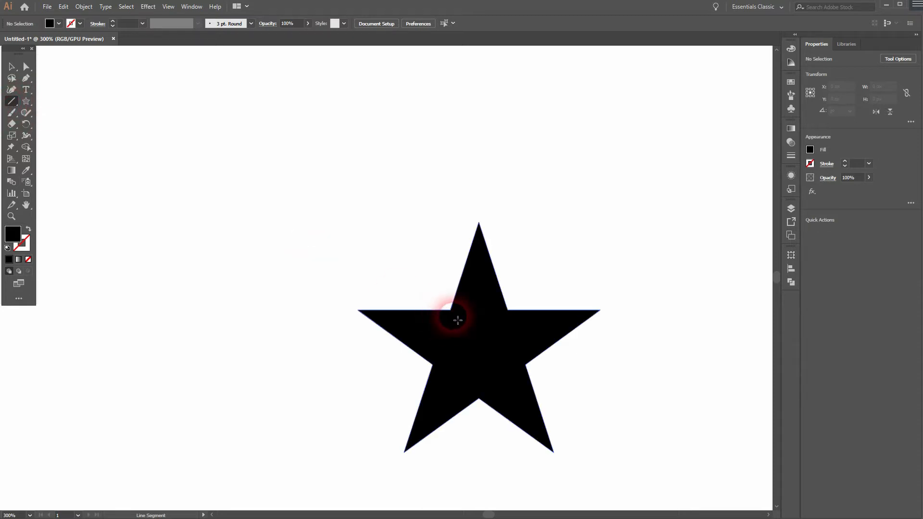
drag(454, 314, 46, 310)
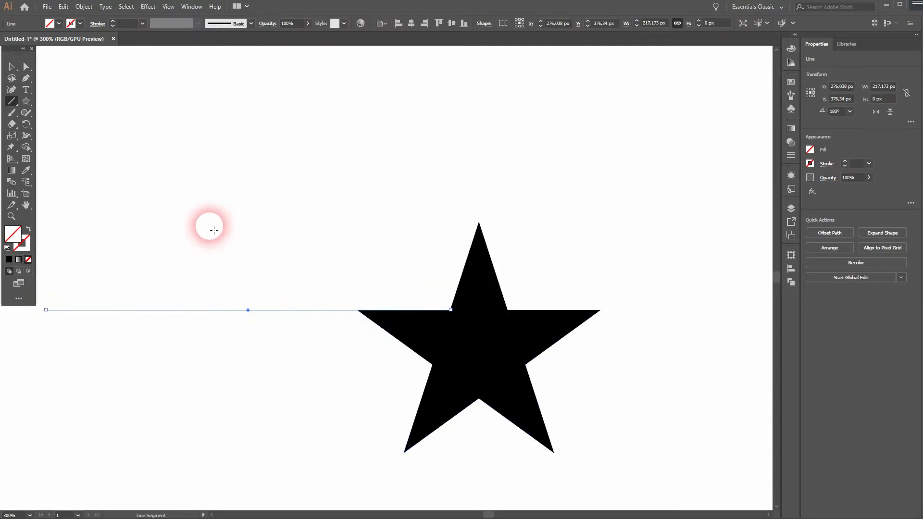
ctrl+click(215, 226)
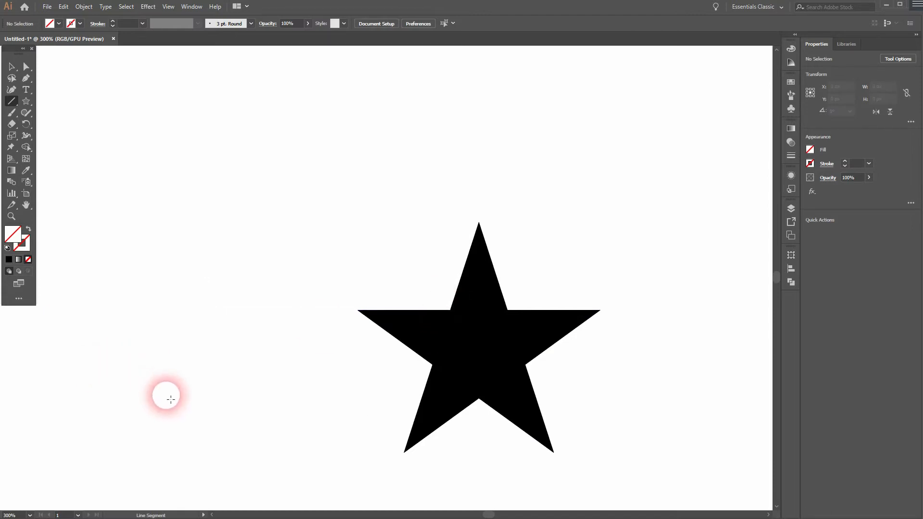
- Give the horizontal line a black 1 pt stroke and deselect it
key(v)
drag(103, 371, 200, 246)
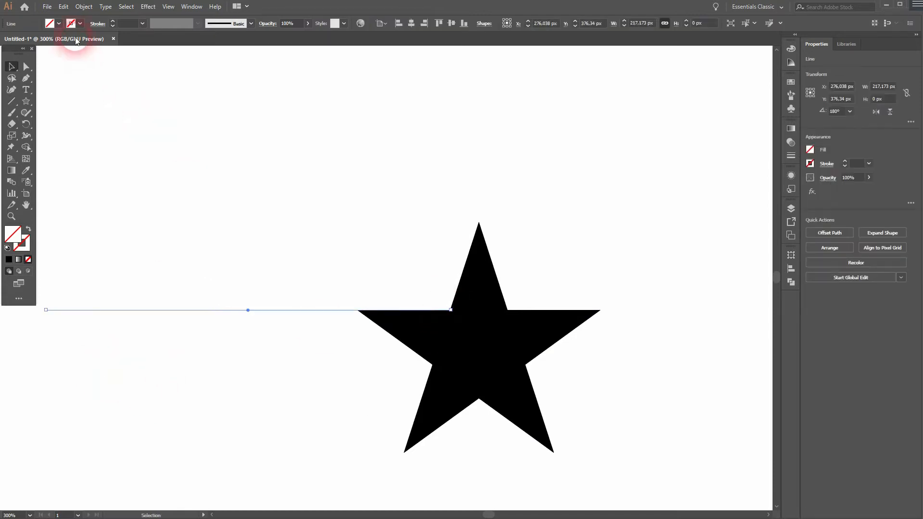
click(80, 24)
click(40, 43)
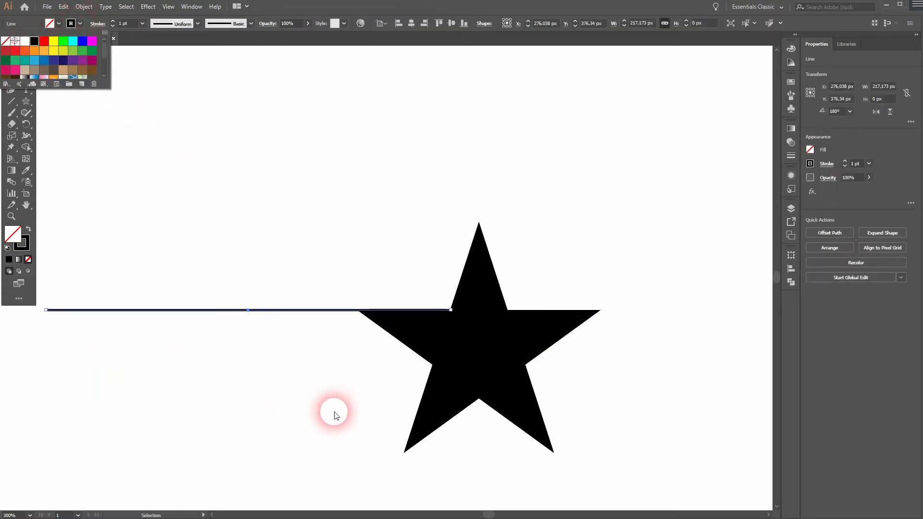
click(332, 408)
click(319, 383)
- In outline view, draw a second line from the same inner corner upward along the star's edge, about 41 px wide and 120 px high
key(ctrl+y)
scroll(456, 306, up, 6)
scroll(489, 323, down, 4)
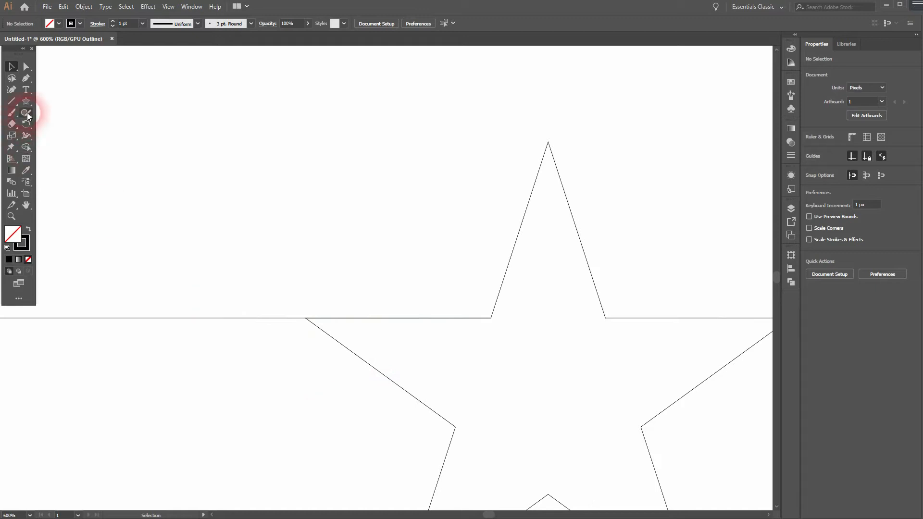
click(12, 101)
drag(491, 319, 646, 302)
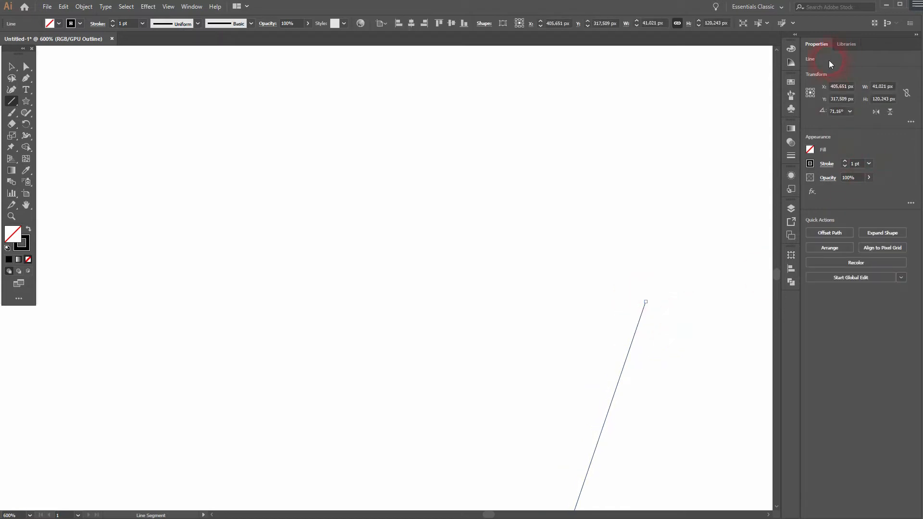
- Set the slanted line's rotation angle to 72°
click(12, 67)
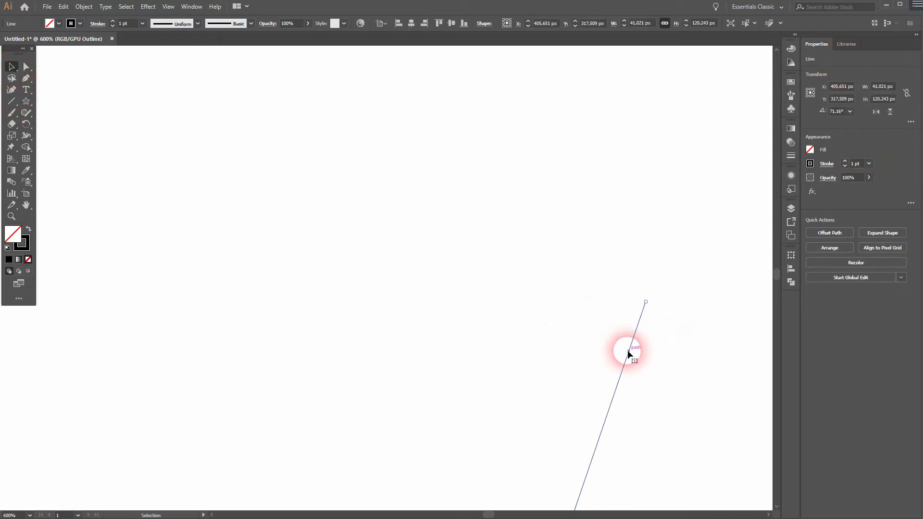
click(850, 112)
click(840, 116)
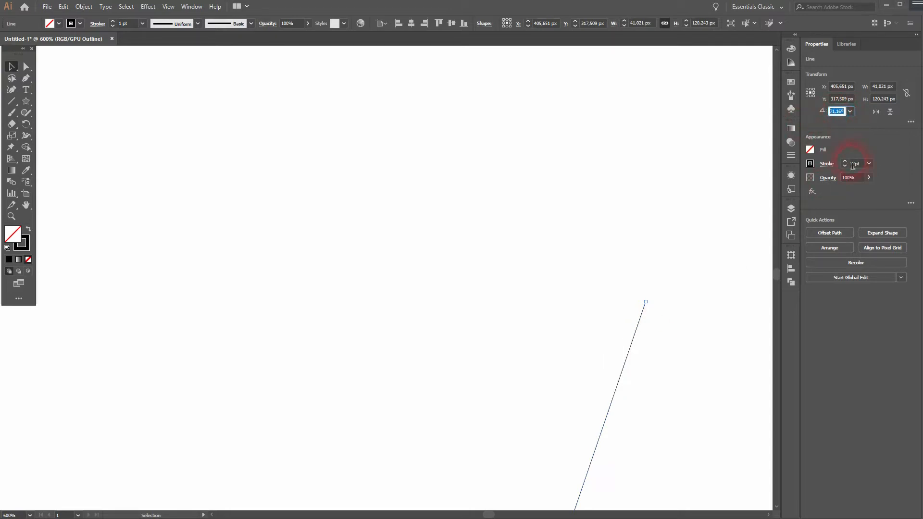
key(Return)
- Move the slanted line so its lower end snaps to the star's upper-left inner corner, where the horizontal line ends
drag(600, 423, 384, 329)
scroll(384, 331, up, 4)
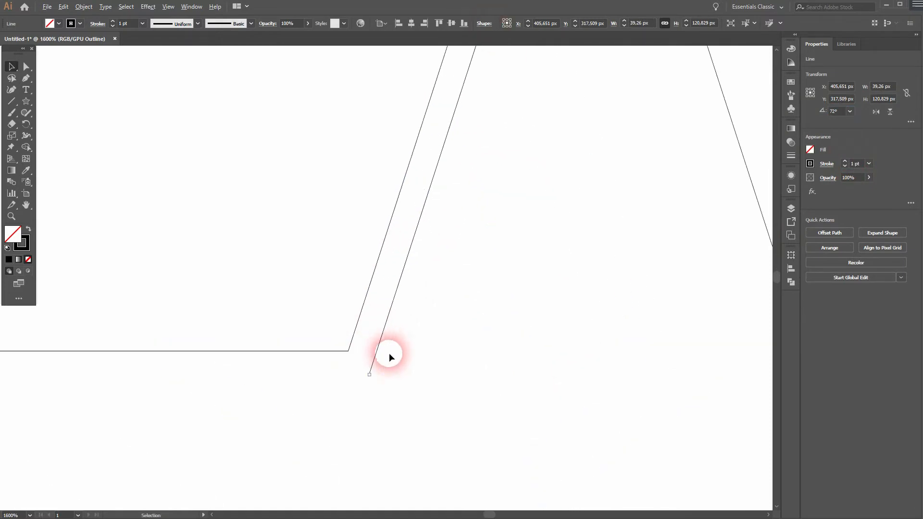
drag(371, 380, 350, 354)
click(288, 262)
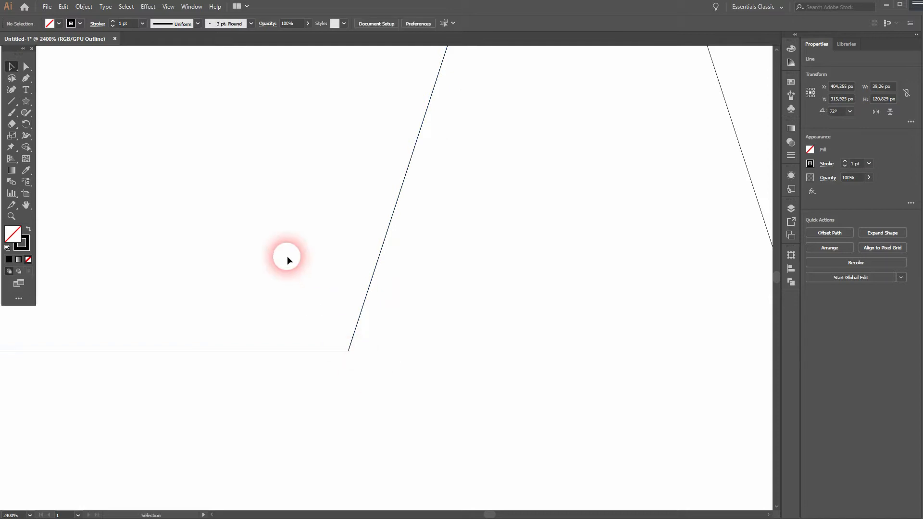
- Extend the slanted line's upper end along its direction to a height of about 202 px and check its angle
key(ctrl+0)
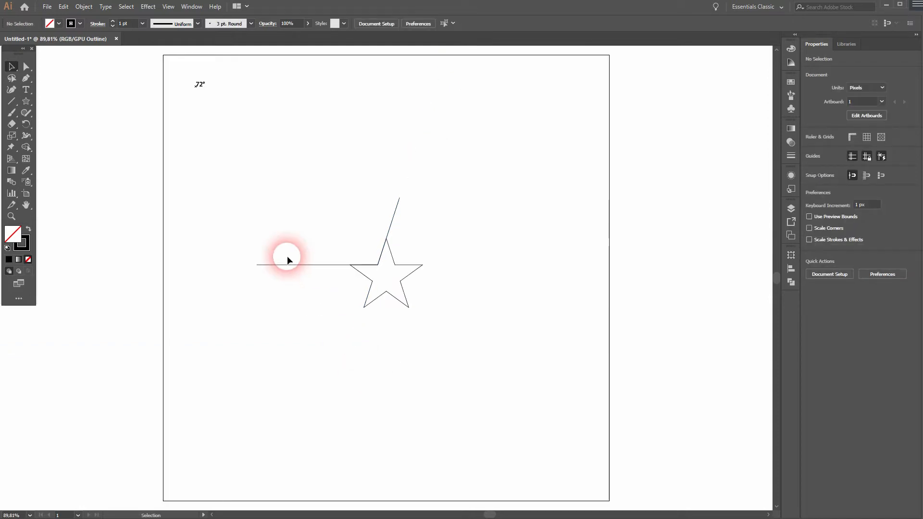
scroll(399, 205, up, 3)
key(a)
drag(385, 173, 434, 88)
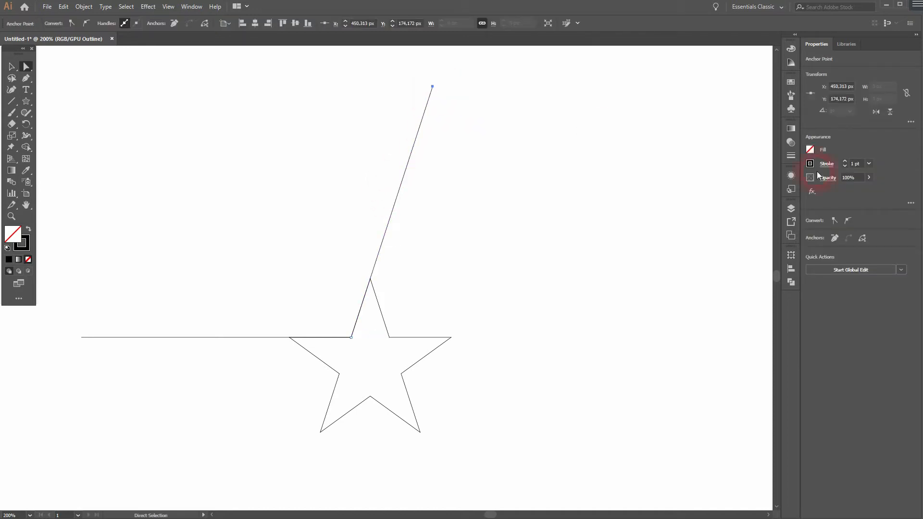
key(v)
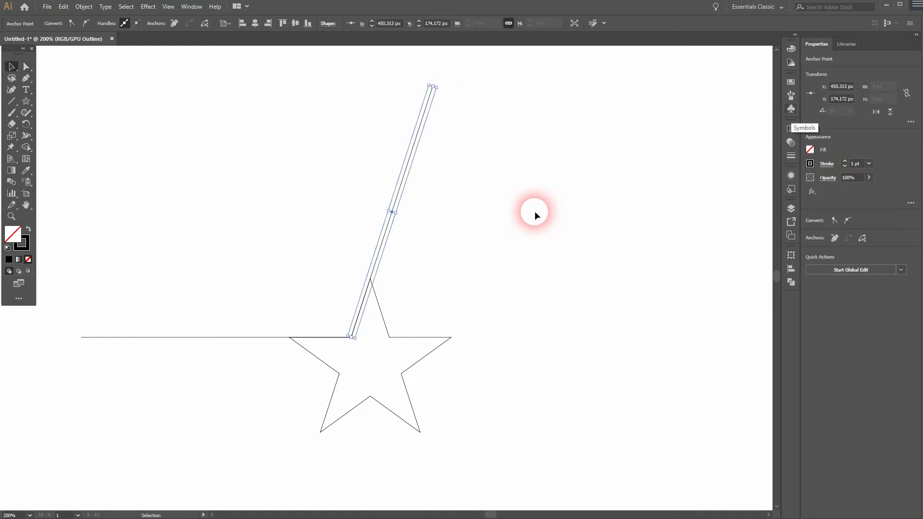
click(406, 173)
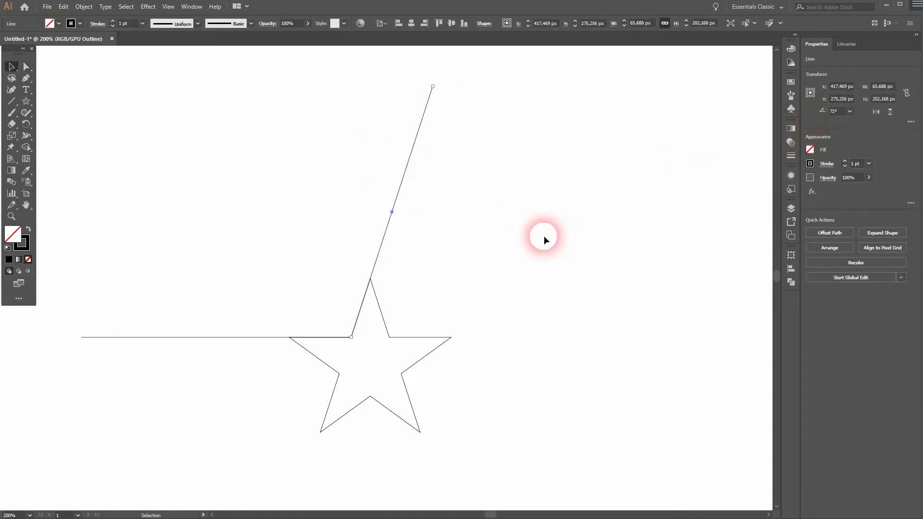
click(445, 286)
- Return to preview view and move the star clear of the two lines, to about X 647, Y 438 px
key(ctrl+y)
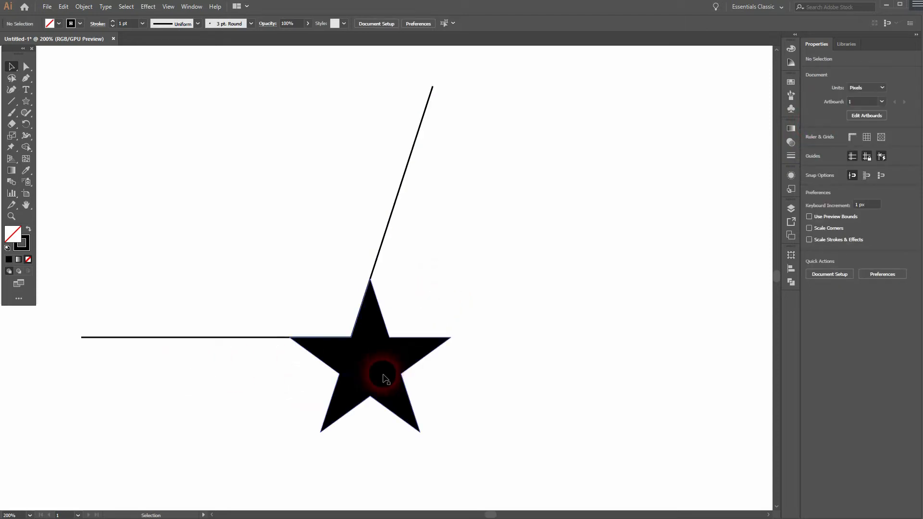
click(363, 366)
drag(363, 367, 669, 425)
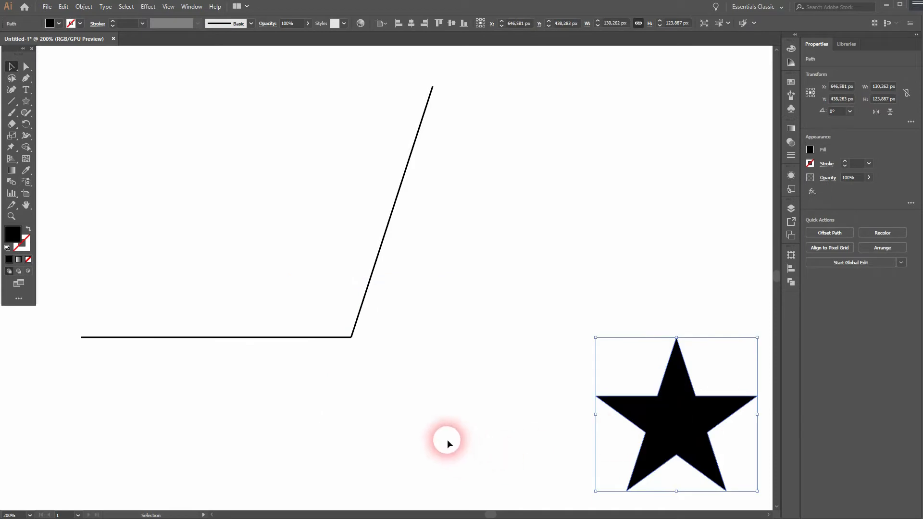
click(373, 404)
- Select the end points of both lines where they meet and connect them into a single path with a clean corner
scroll(351, 343, up, 5)
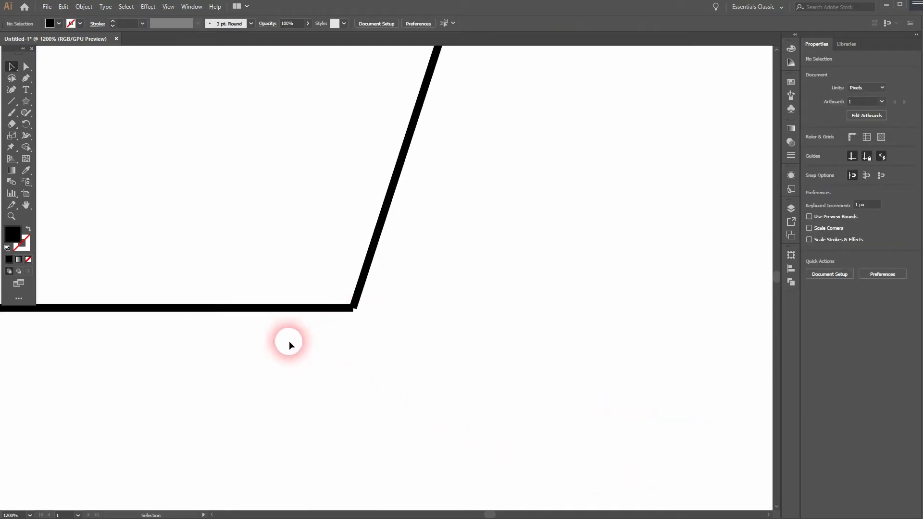
drag(295, 339, 433, 241)
click(355, 320)
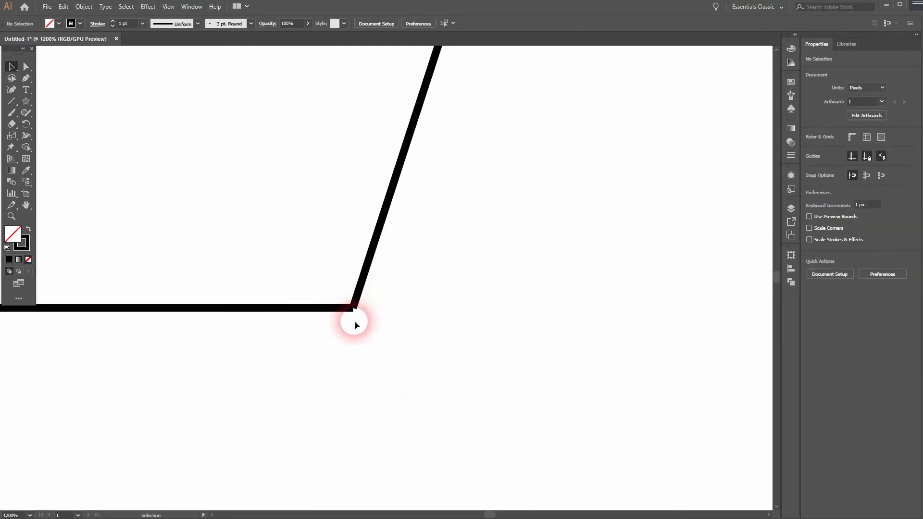
key(a)
click(350, 313)
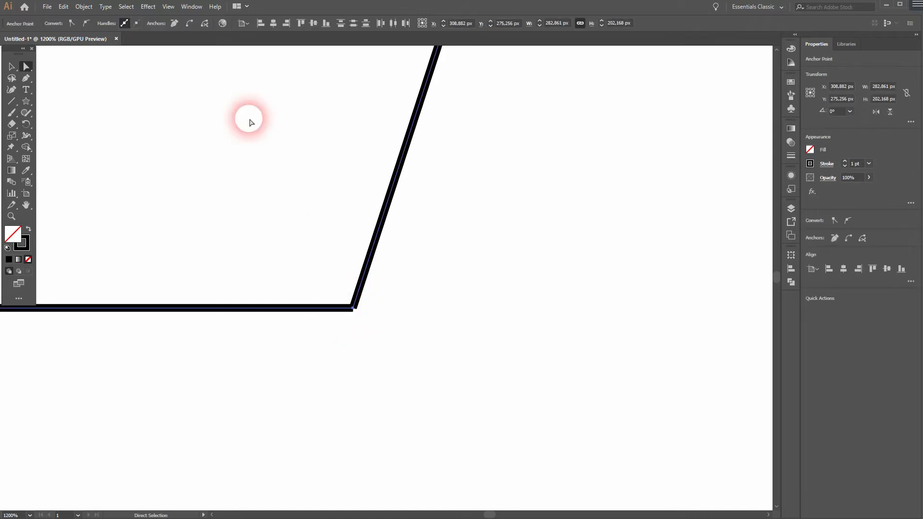
click(189, 26)
scroll(355, 305, up, 3)
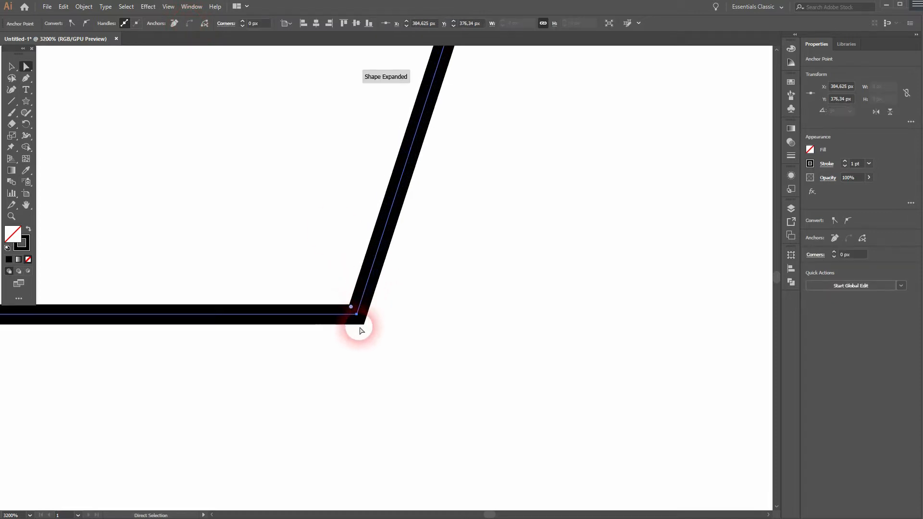
- Select the joined path and set its stroke weight to 10 pt
click(12, 66)
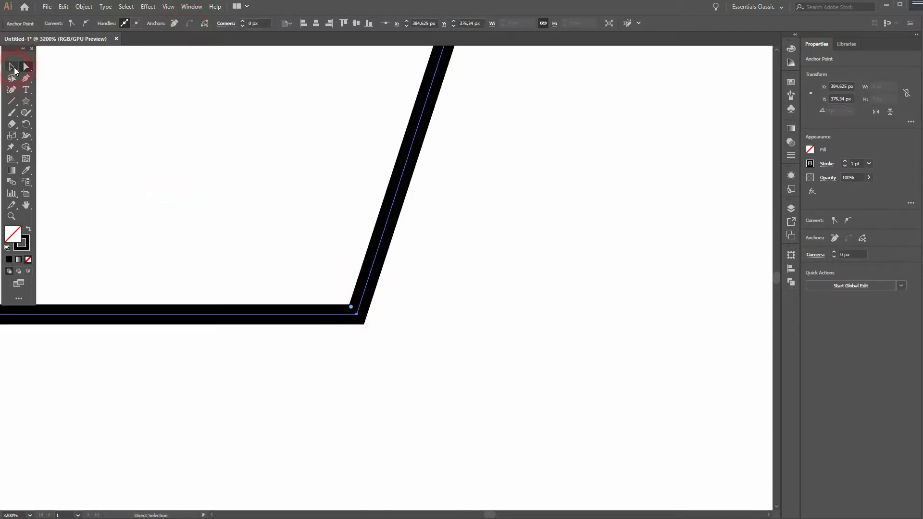
click(440, 323)
key(ctrl+0)
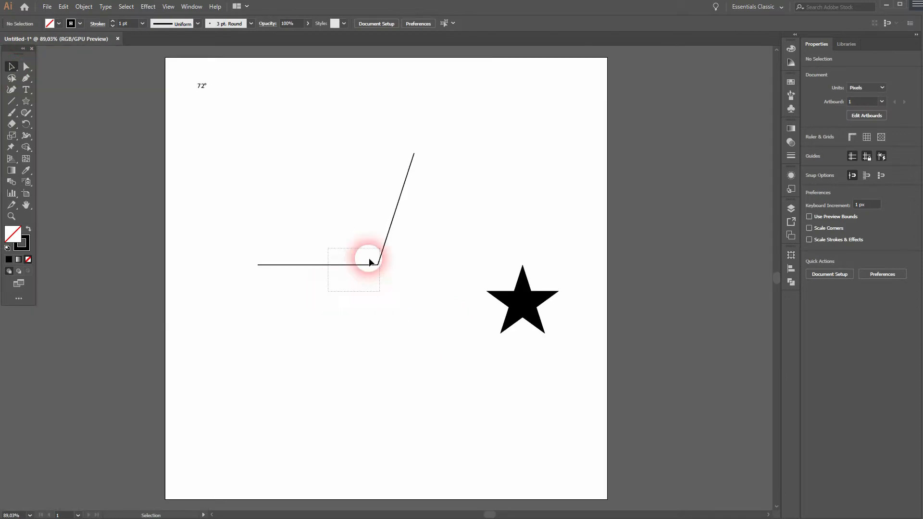
drag(332, 294, 83, 52)
click(113, 21)
click(113, 21)
click(113, 21)
click(113, 21)
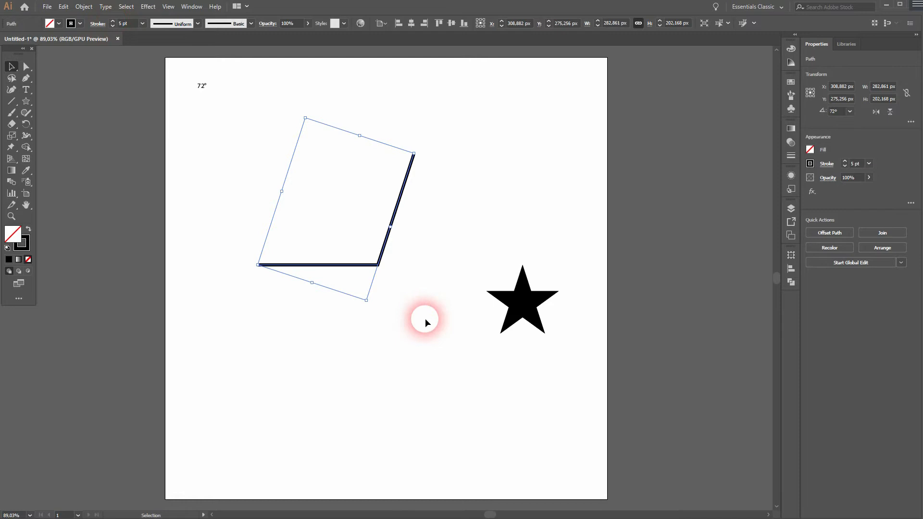
click(113, 21)
click(113, 21)
click(113, 21)
click(112, 21)
click(113, 22)
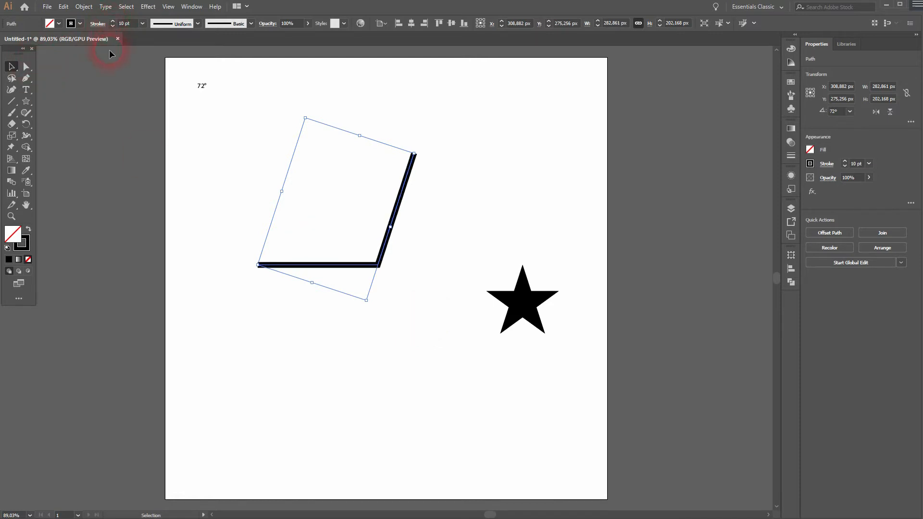
click(417, 313)
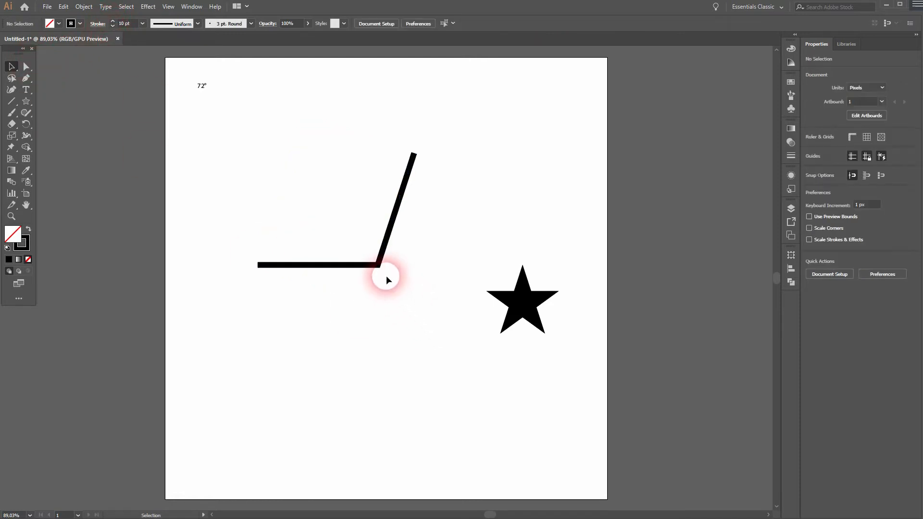
- Add text notes reading 10px and 5px on separate lines directly below the 72° note
click(27, 90)
click(199, 96)
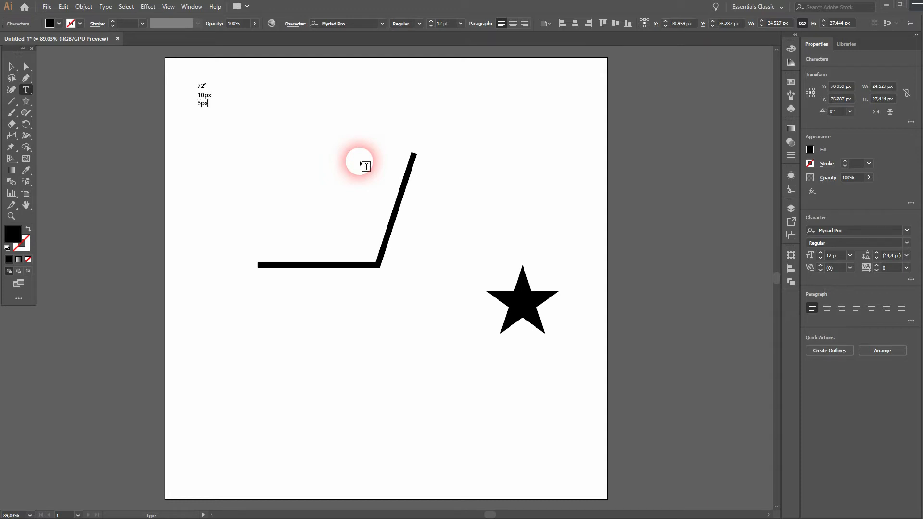
click(12, 70)
click(276, 229)
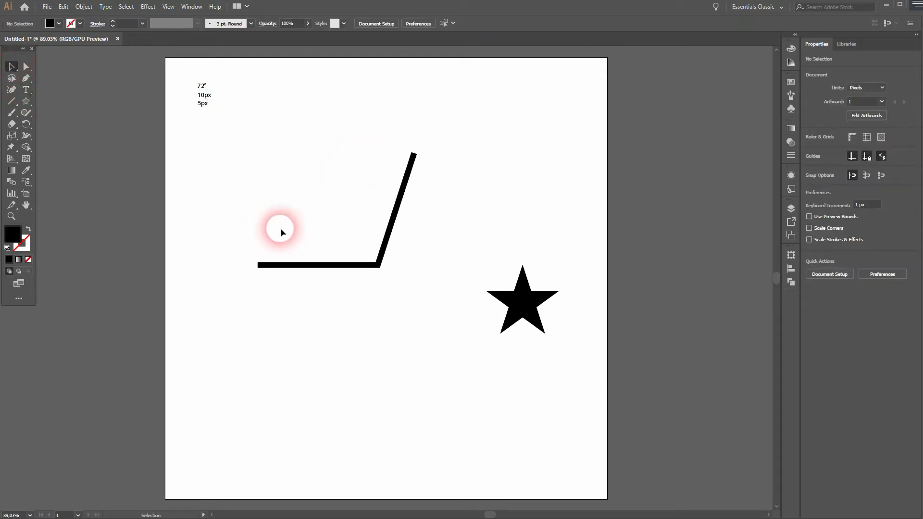
- Select the thick angled path and expand its stroke into a filled shape
key(ctrl+1)
click(387, 268)
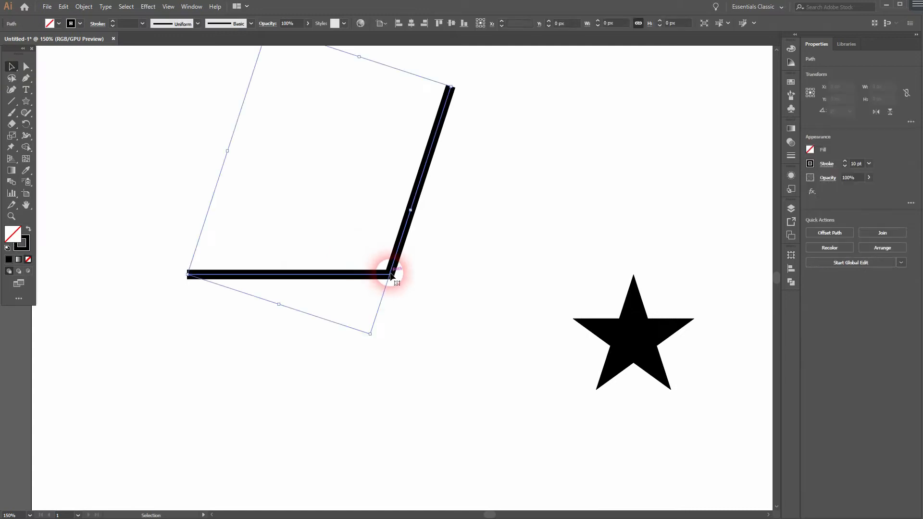
key(ctrl+equal)
click(93, 7)
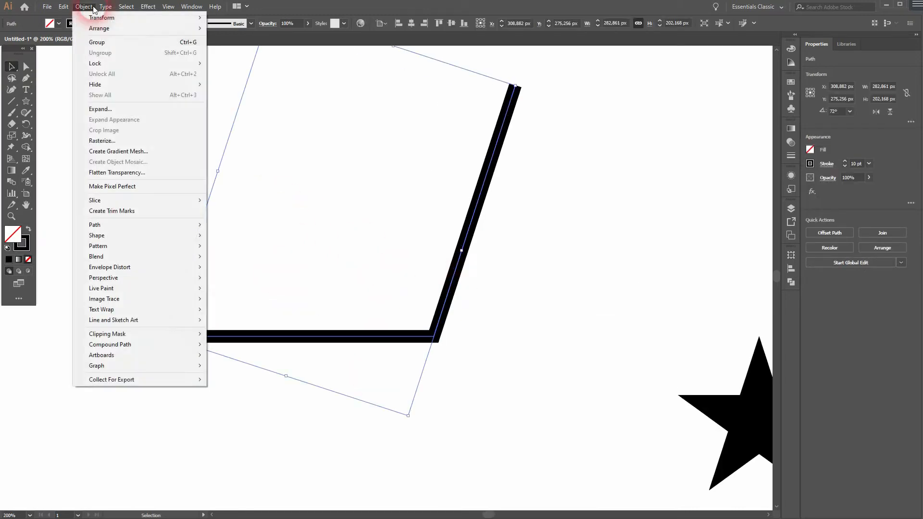
click(121, 106)
click(685, 281)
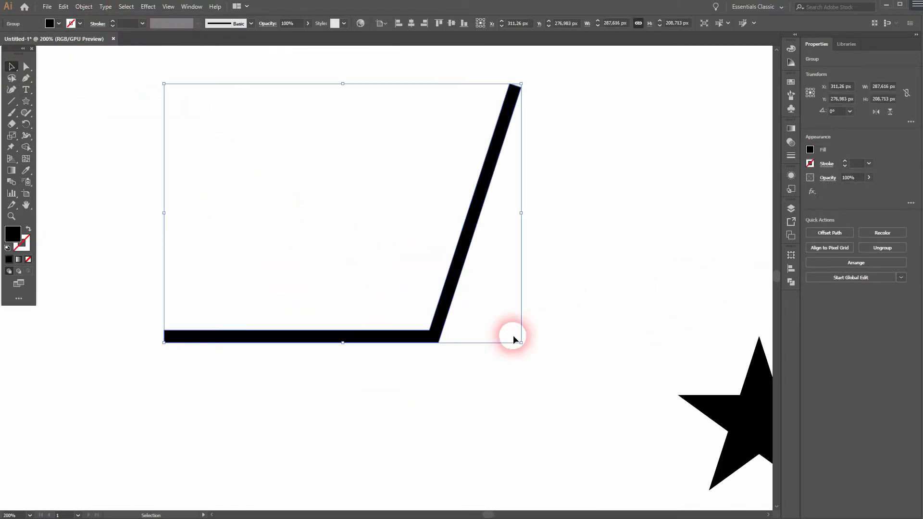
- Offset the expanded shape's path outward by 5 px with miter joins
click(84, 7)
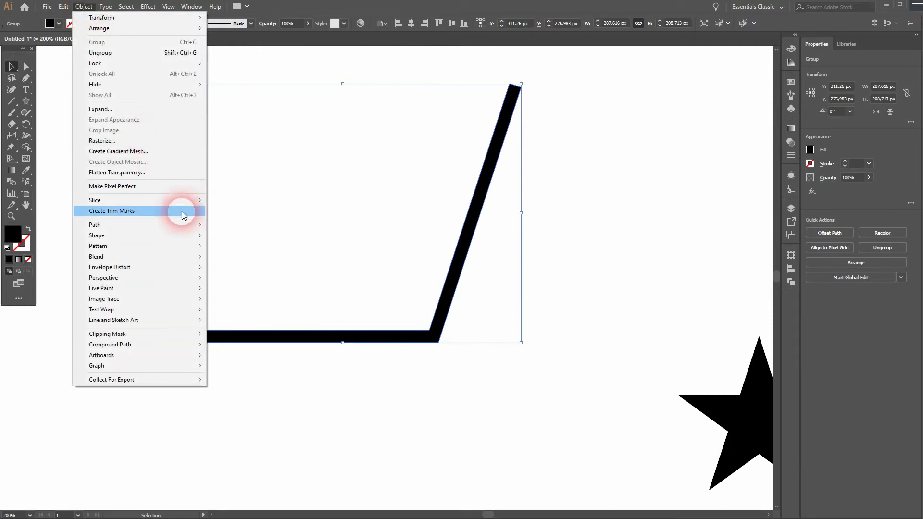
mouse_move(182, 225)
click(284, 259)
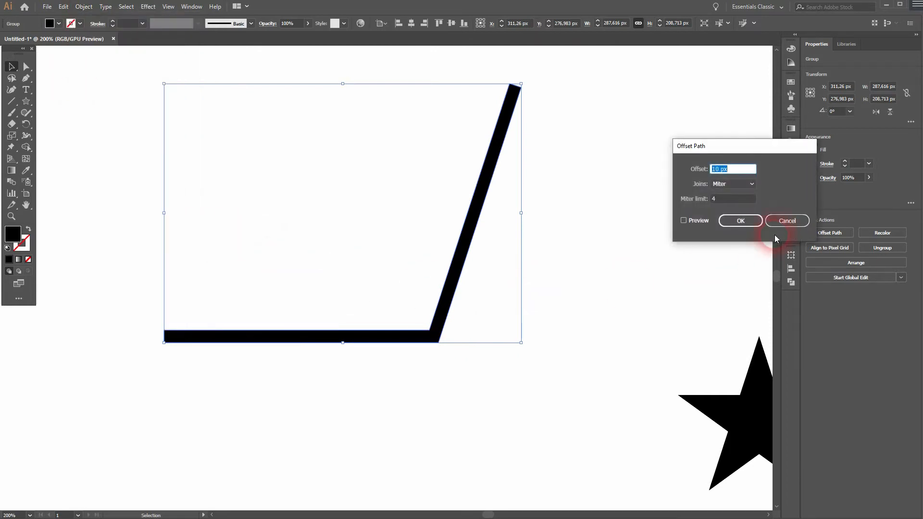
key(Return)
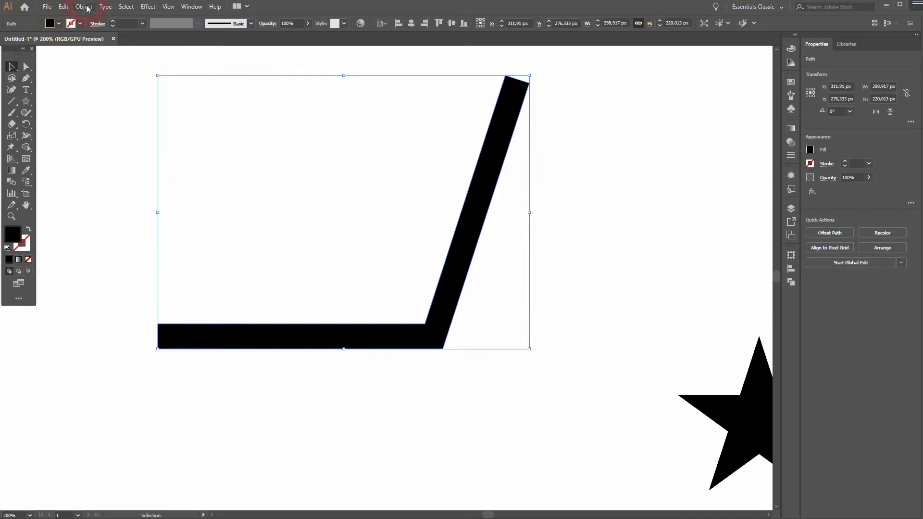
- Offset the newly created 5 px outline outward by another 10 px
click(83, 6)
mouse_move(177, 230)
click(274, 260)
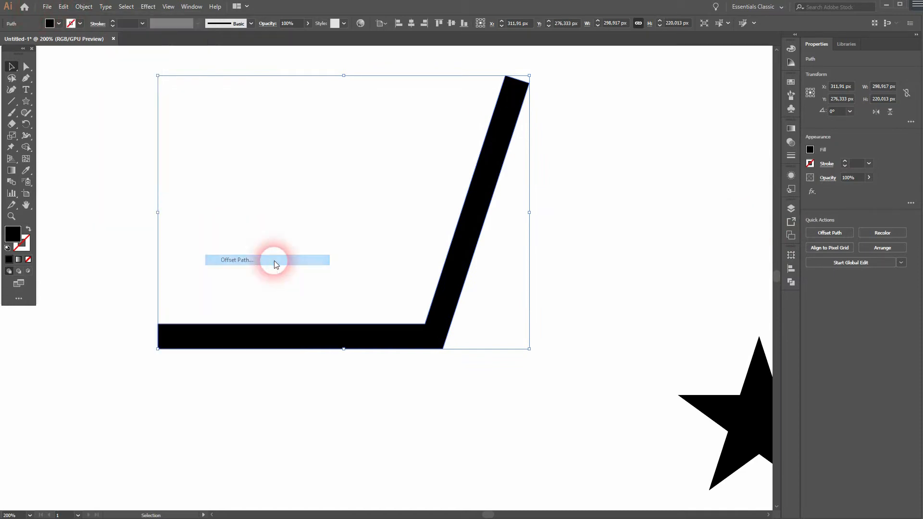
key(Return)
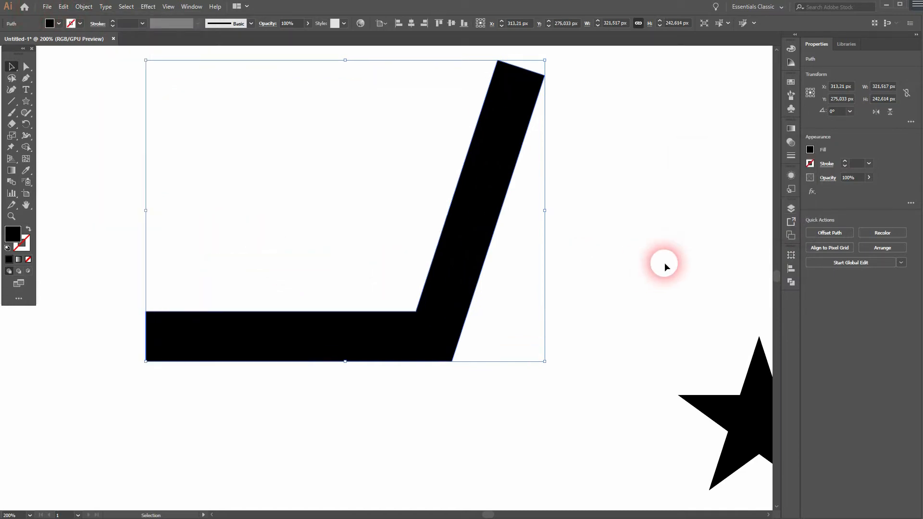
- Offset the current outermost shape by 5 px with miter joins
click(92, 8)
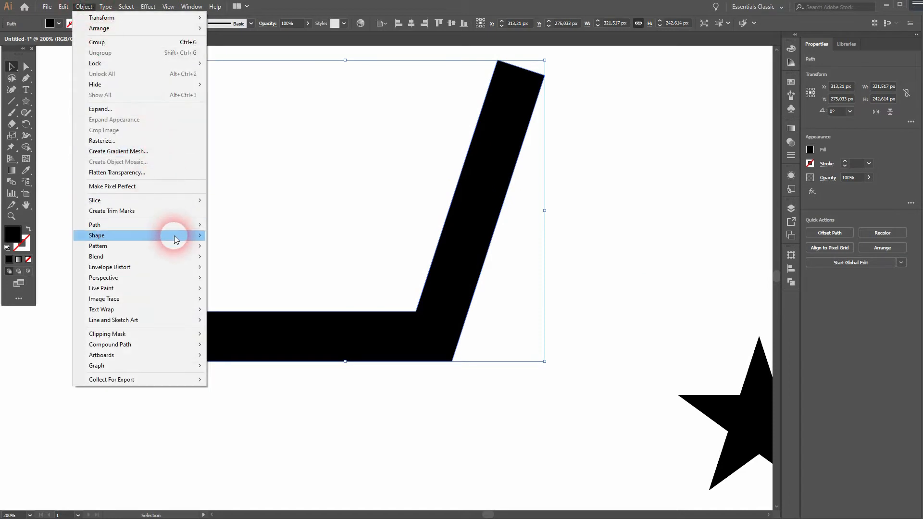
mouse_move(197, 224)
click(264, 258)
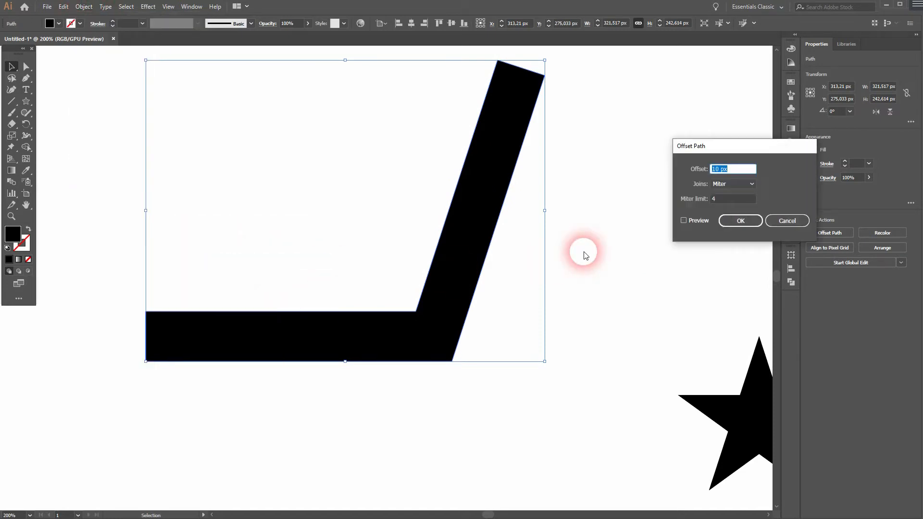
key(Return)
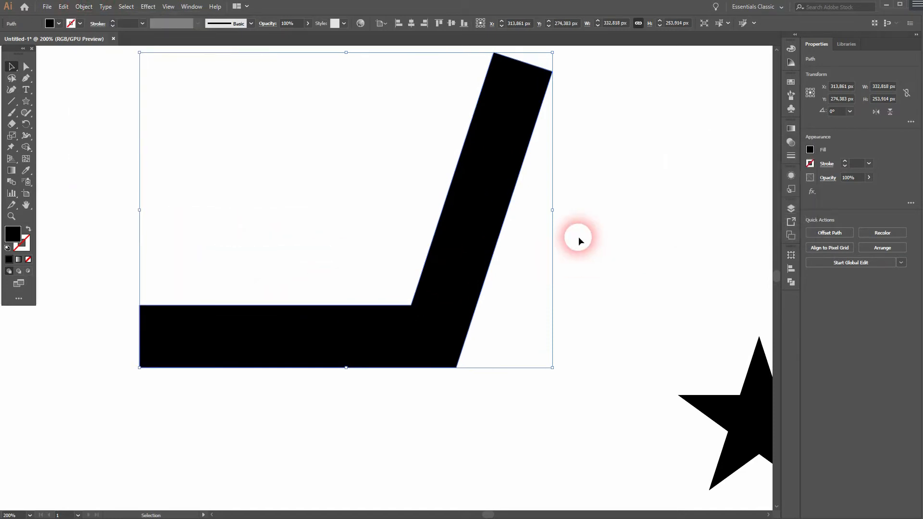
- Offset the latest outline by 10 px to add the outermost shape
click(84, 7)
mouse_move(178, 225)
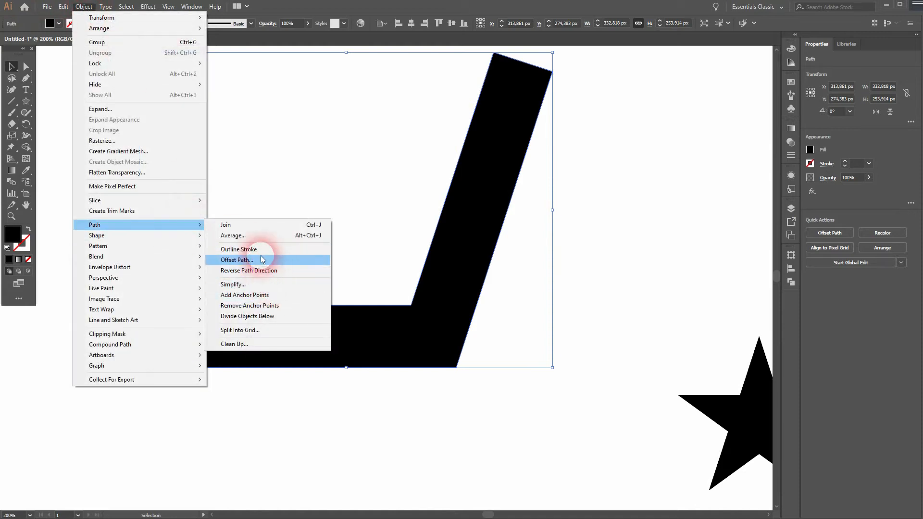
click(262, 260)
text(10)
key(Return)
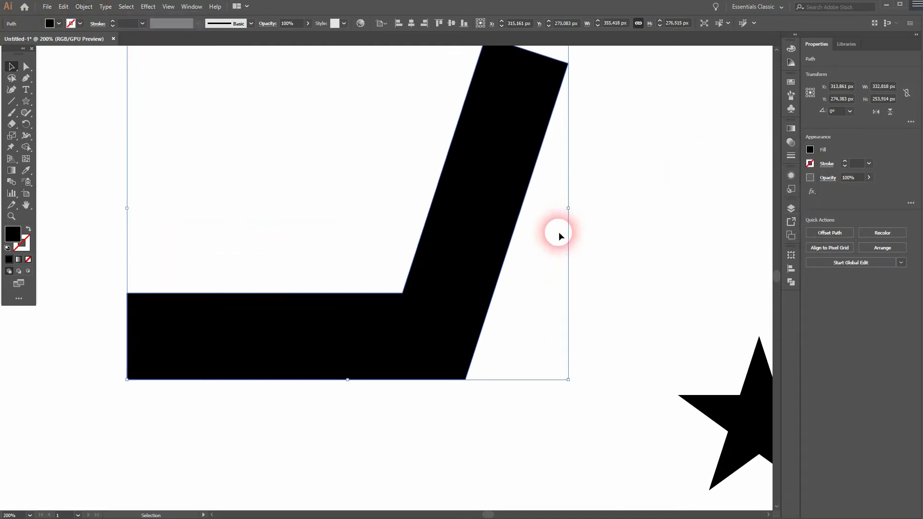
- Select and group all the nested angled shapes, display the artwork in outline view and deselect
drag(114, 440, 524, 197)
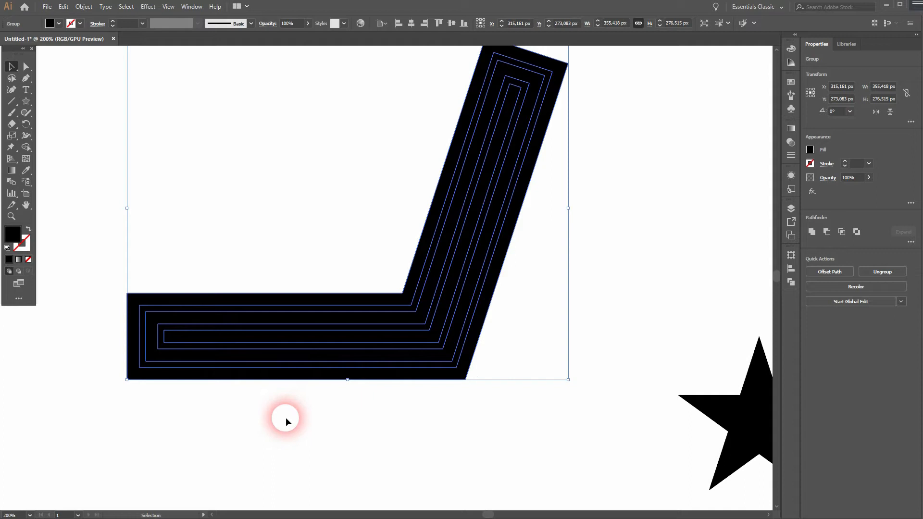
key(ctrl+y)
click(246, 434)
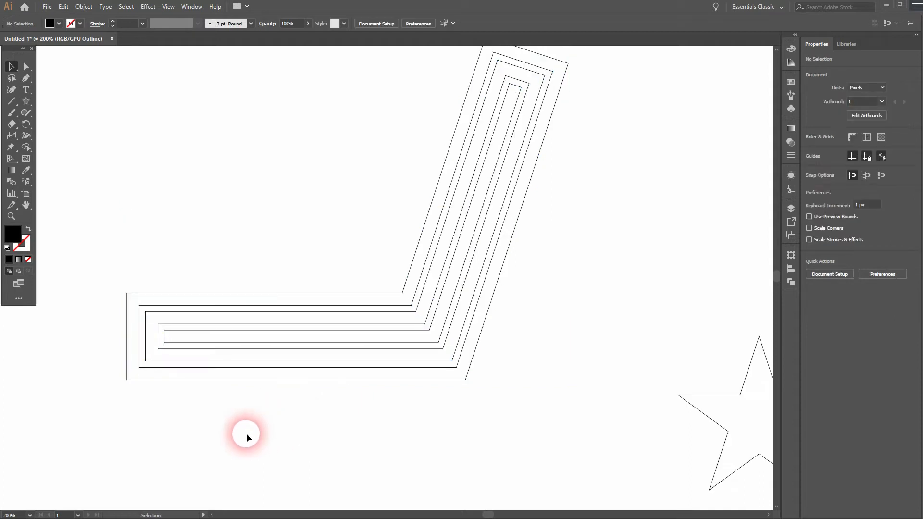
- Draw a 45° line about 169 px wide and high through the nested shapes' lower-left corners, extend it past the outermost corner and check its angle
click(12, 102)
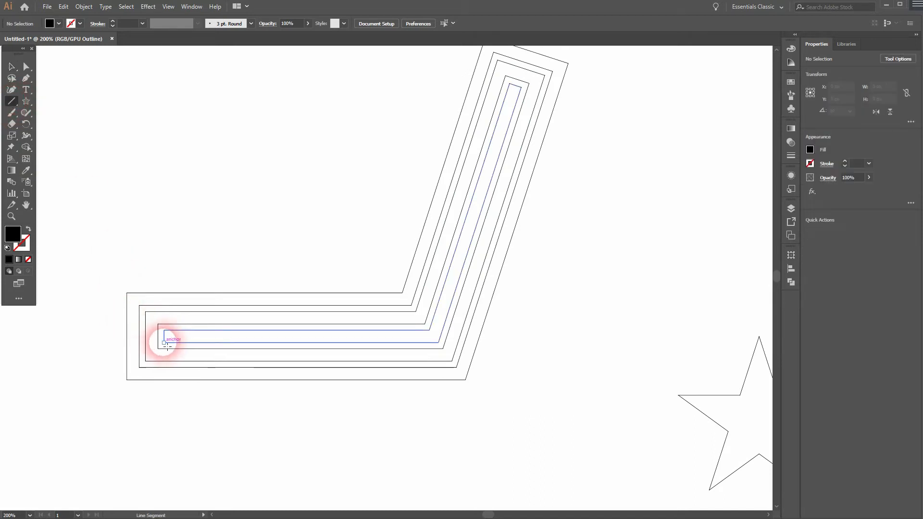
drag(132, 384, 359, 167)
key(a)
drag(193, 357, 191, 356)
drag(166, 376, 158, 385)
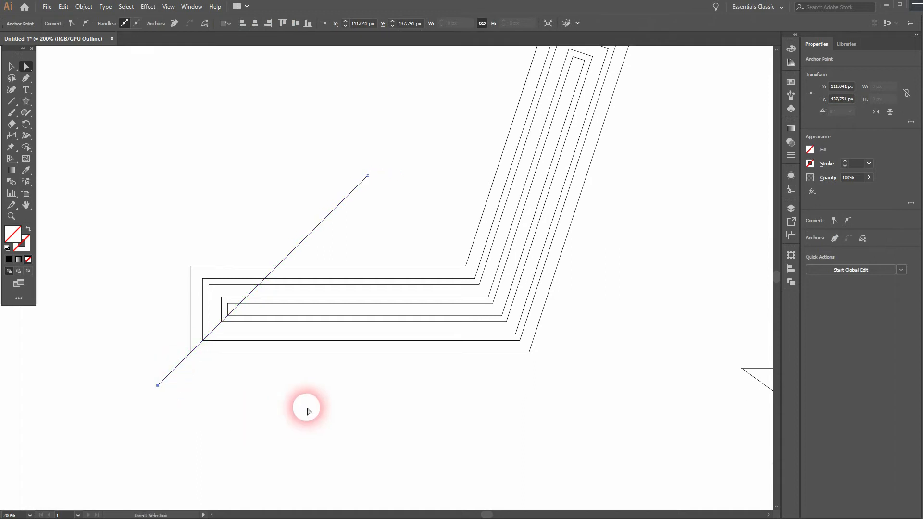
key(v)
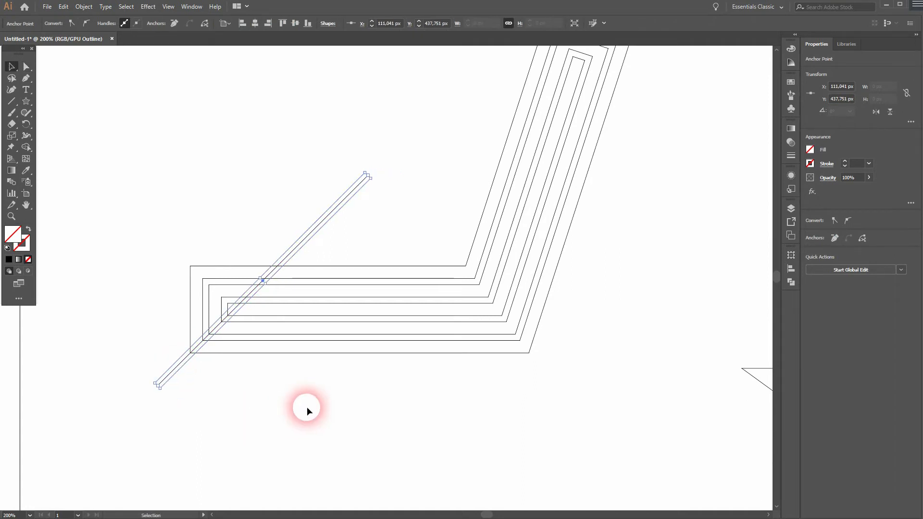
click(307, 410)
click(173, 369)
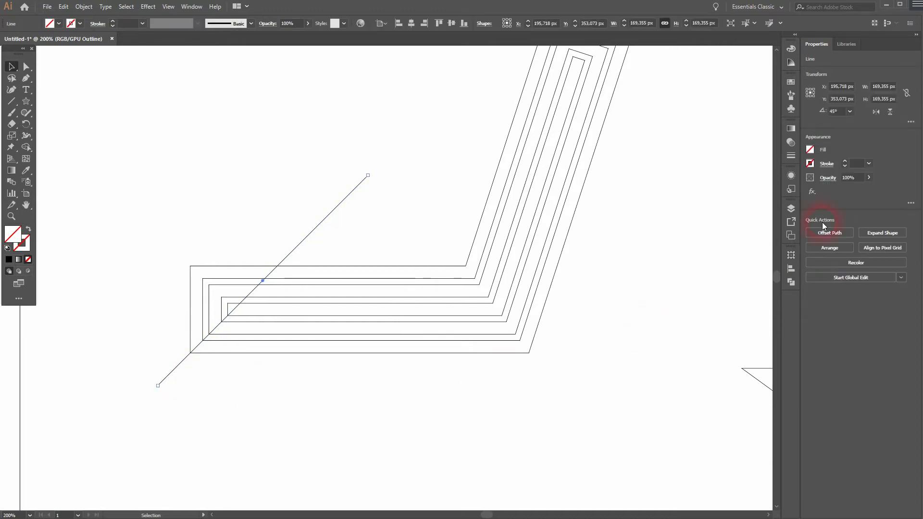
click(409, 388)
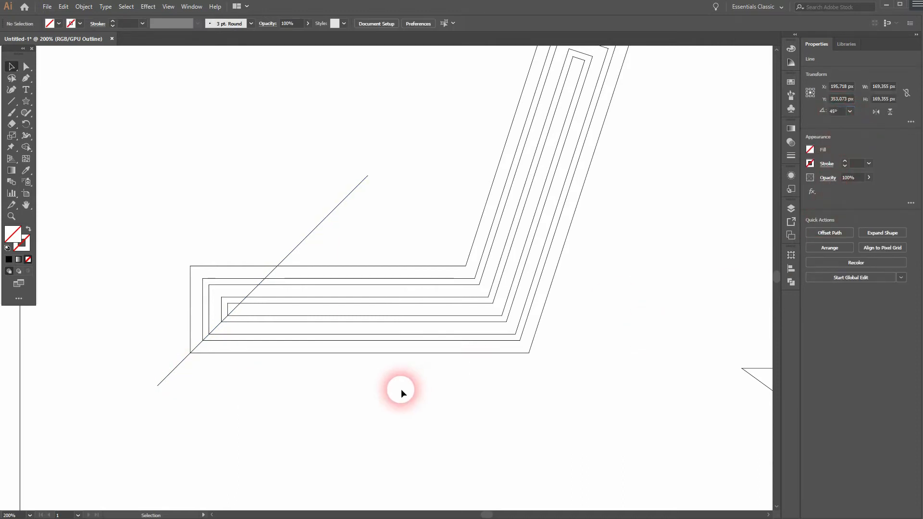
- Draw a line about 145 px long at about 207° from the slanted arm's outermost right corner through the nested corners, and inspect its alignment
scroll(361, 296, up, 3)
scroll(360, 296, right, 2)
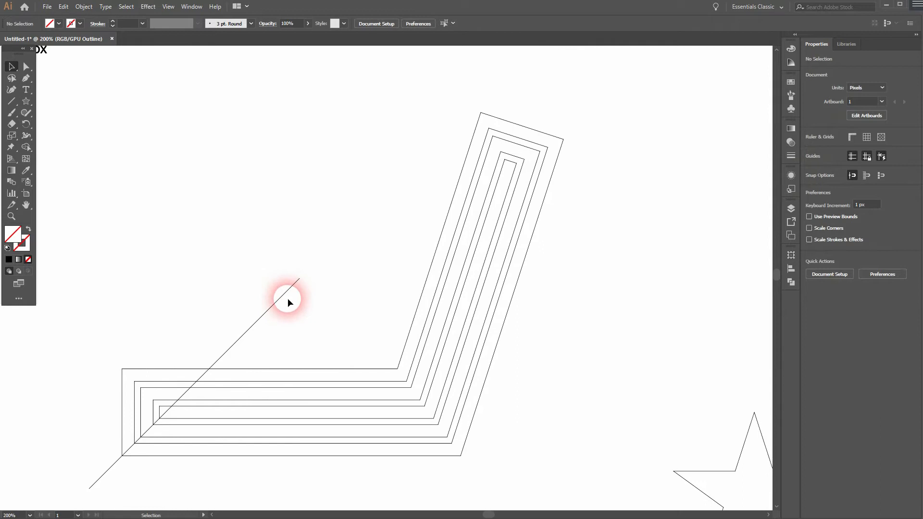
click(12, 101)
drag(153, 152, 407, 225)
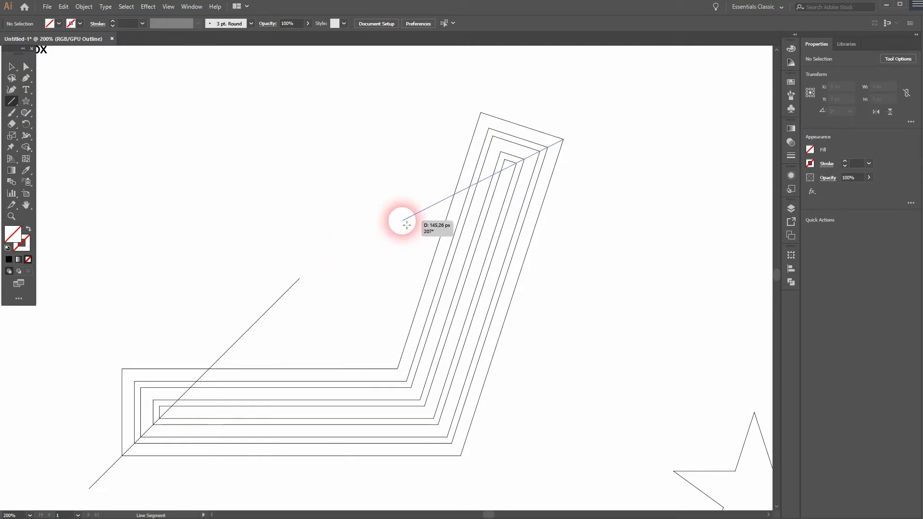
drag(406, 225, 406, 225)
scroll(540, 154, up, 9)
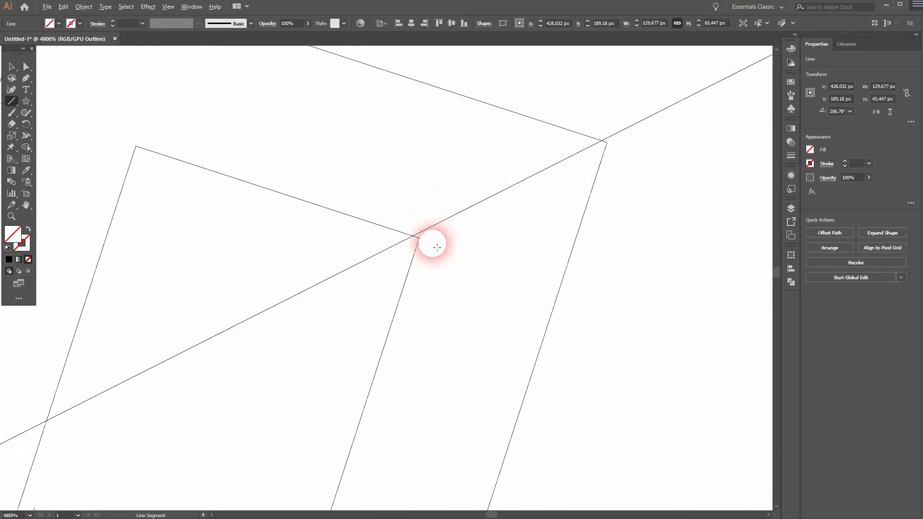
key(v)
drag(326, 382, 534, 242)
scroll(528, 254, down, 6)
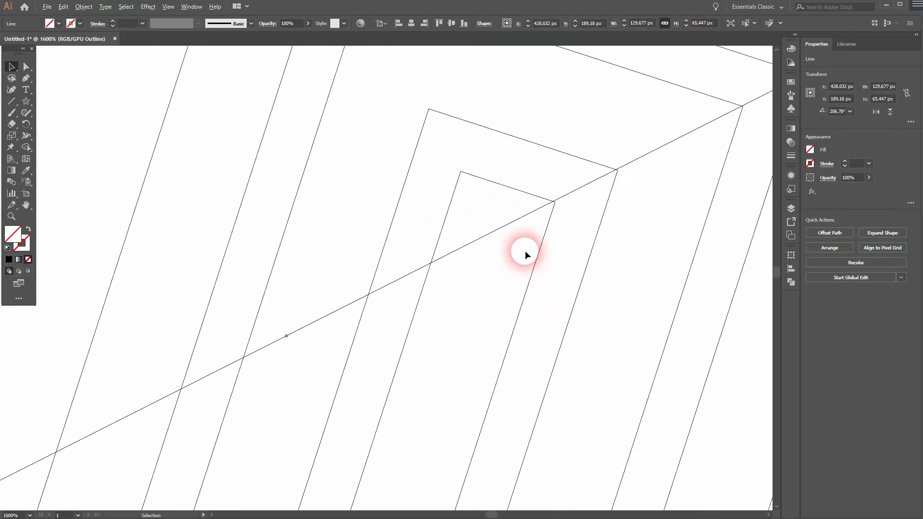
- Shorten the slanted arm's corner line so its free end snaps to the innermost shape's corner, and check the line's angle
key(a)
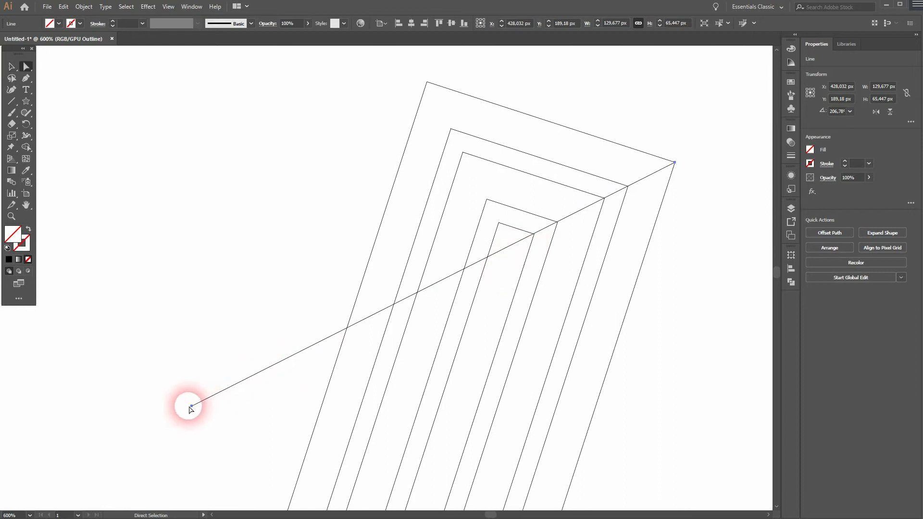
drag(192, 407, 532, 239)
scroll(532, 238, up, 5)
scroll(514, 247, down, 5)
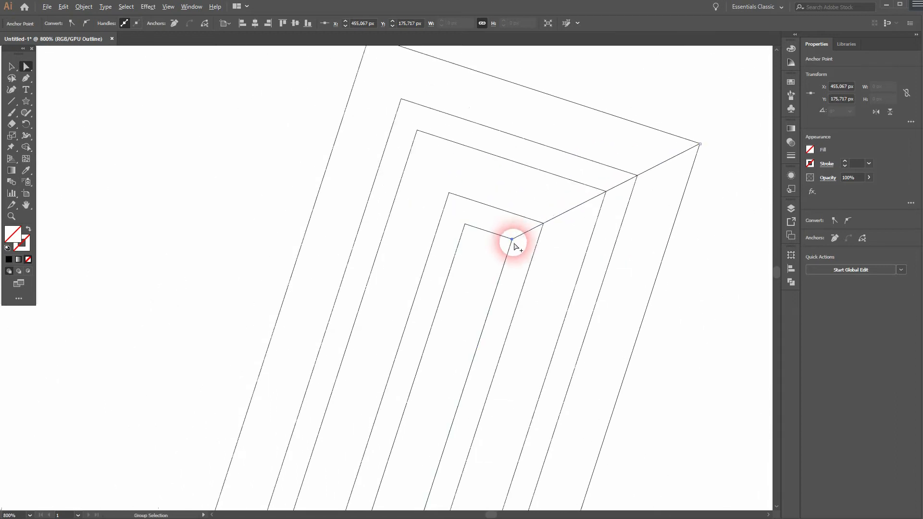
click(683, 287)
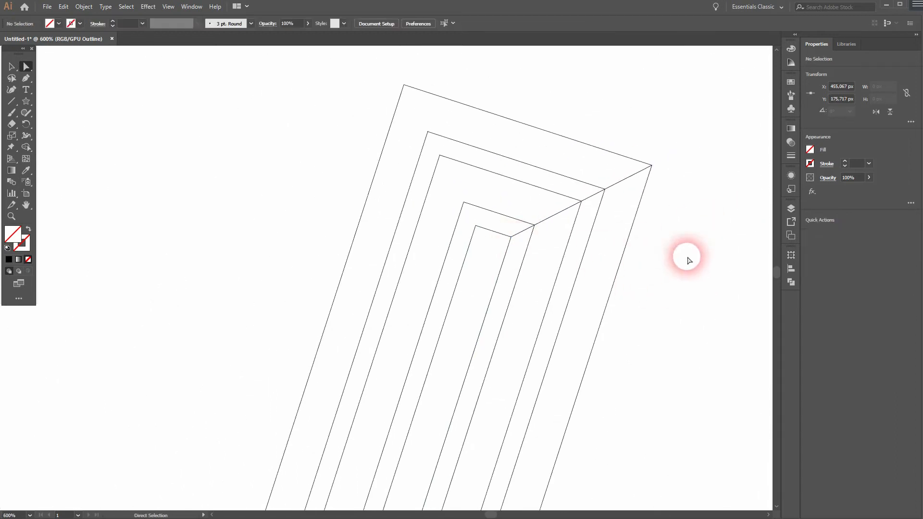
click(623, 181)
key(v)
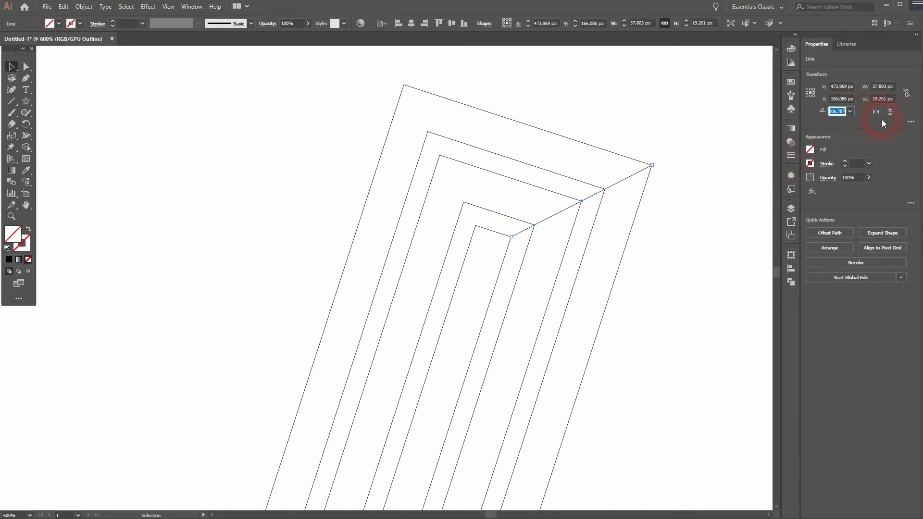
- Extend the slanted arm's corner line past the innermost corner and the outermost outline, about 131 px wide and 67 px high overall
click(675, 223)
key(a)
click(512, 236)
drag(512, 236, 162, 414)
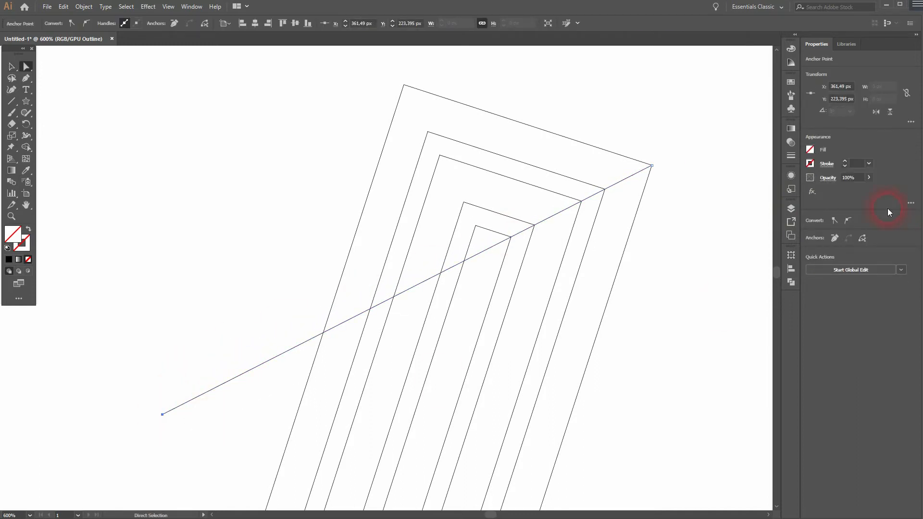
key(v)
click(333, 353)
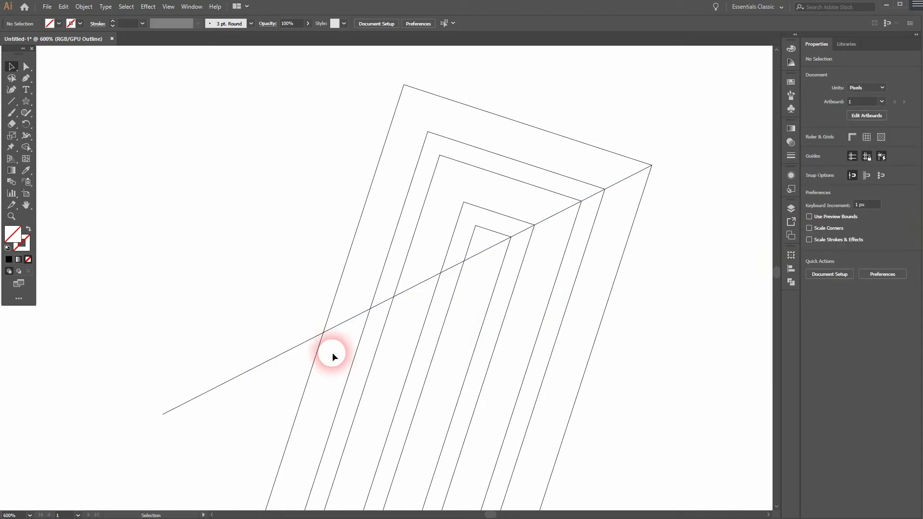
- Check the extended line's angle and inspect its alignment with the slanted arm's outermost right corner
click(277, 357)
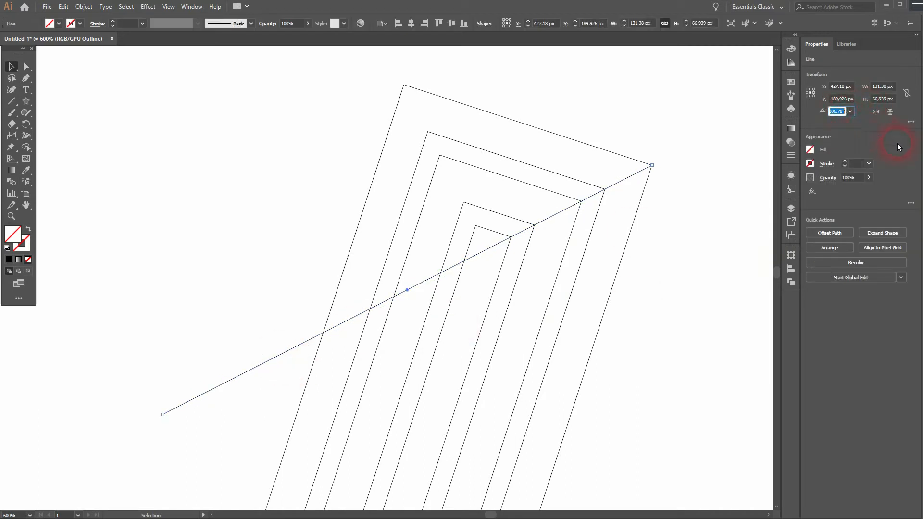
text(207)
key(Return)
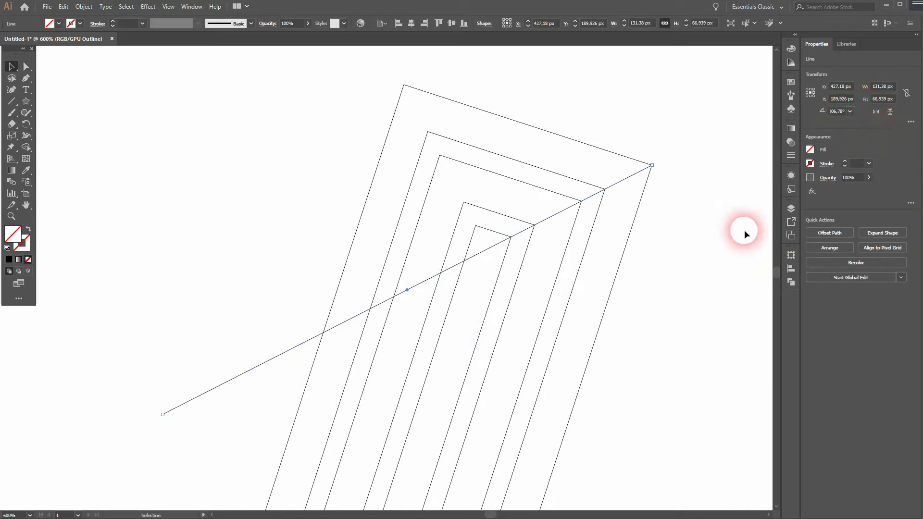
click(710, 268)
scroll(654, 166, up, 7)
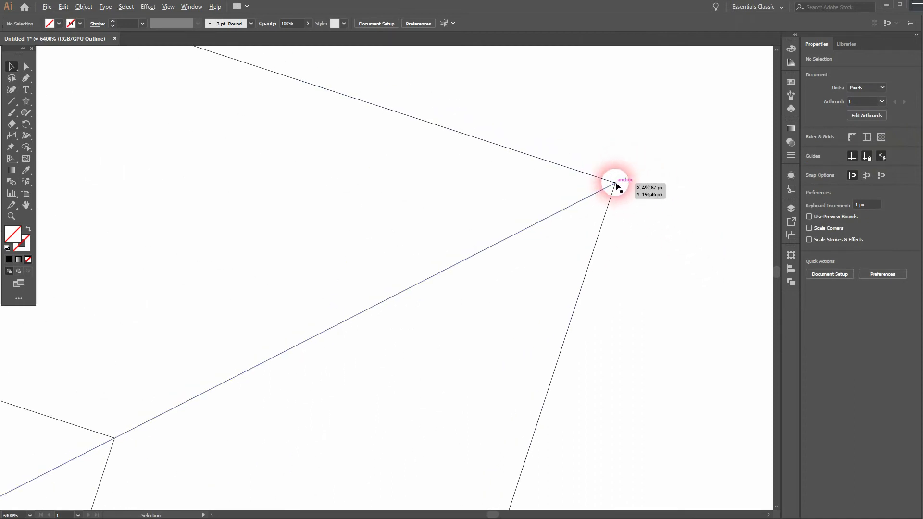
- Select all nested shapes and both diagonal lines, and remove the parts beyond the lower-left 45° line with Shape Builder
key(ctrl+0)
scroll(346, 298, up, 1)
drag(379, 307, 338, 408)
drag(156, 437, 431, 230)
drag(30, 147, 54, 148)
drag(223, 347, 186, 382)
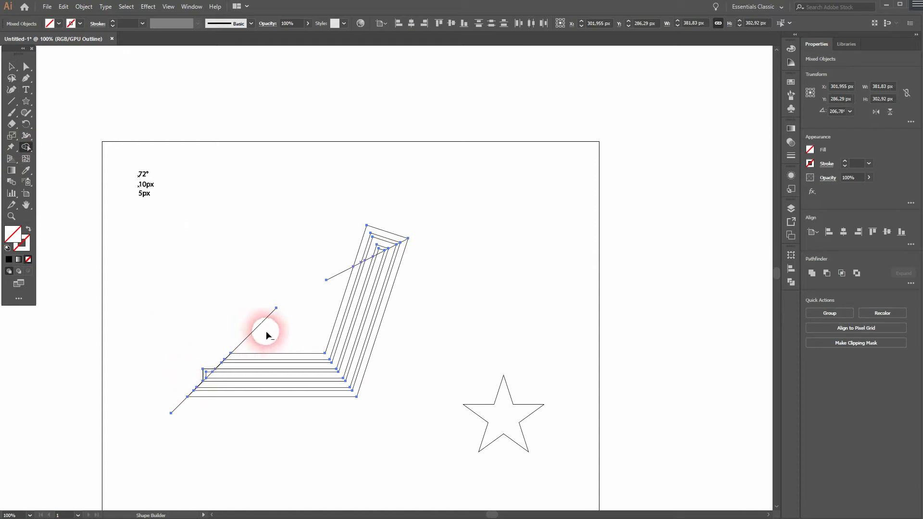
scroll(193, 388, up, 5)
mouse_move(236, 360)
mouse_down()
mouse_move(264, 316)
mouse_move(237, 332)
mouse_up()
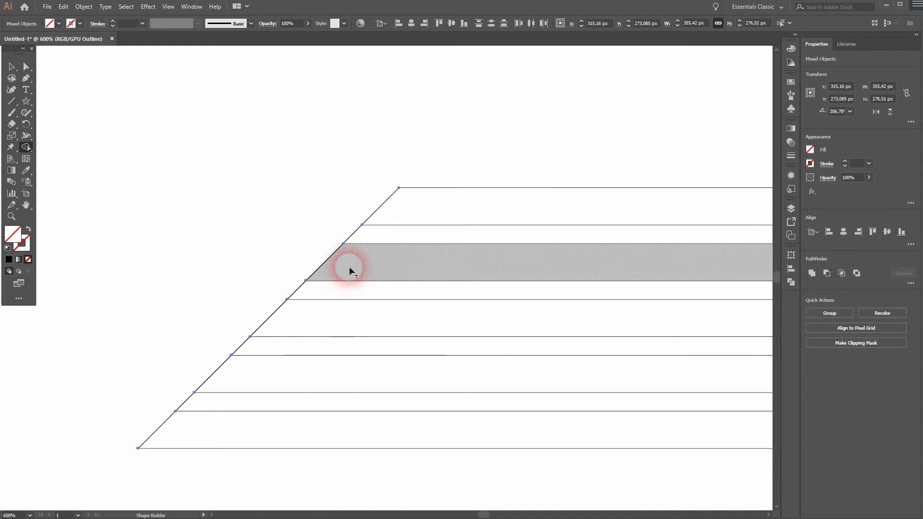
- Remove the ends of the nested shapes and the excess line beyond the slanted arm's diagonal with Shape Builder
key(space)
drag(569, 160, 120, 230)
drag(585, 60, 340, 412)
drag(400, 236, 339, 356)
drag(239, 379, 256, 281)
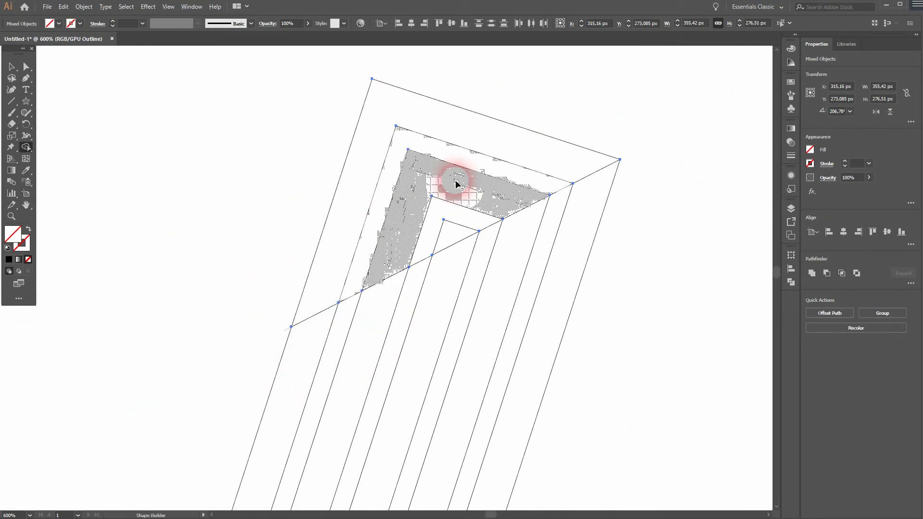
mouse_move(600, 124)
mouse_down()
mouse_move(457, 208)
mouse_move(450, 228)
mouse_up()
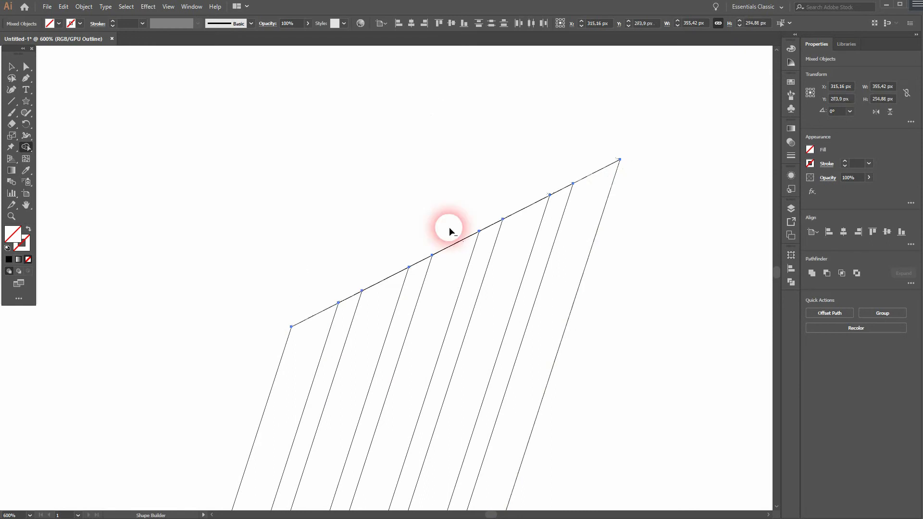
- Build three parallel angled bands with Shape Builder, removing the two gaps between them and the strips outside the third band
key(ctrl+0)
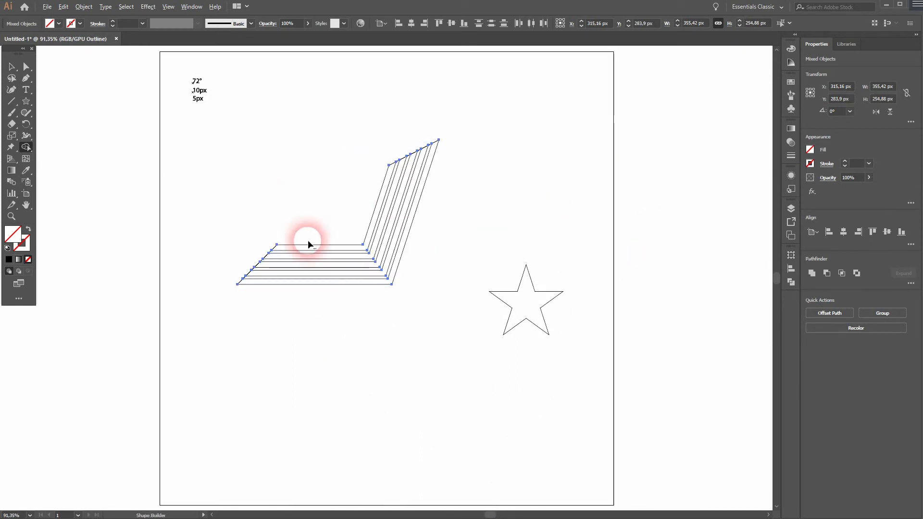
scroll(319, 252, up, 2)
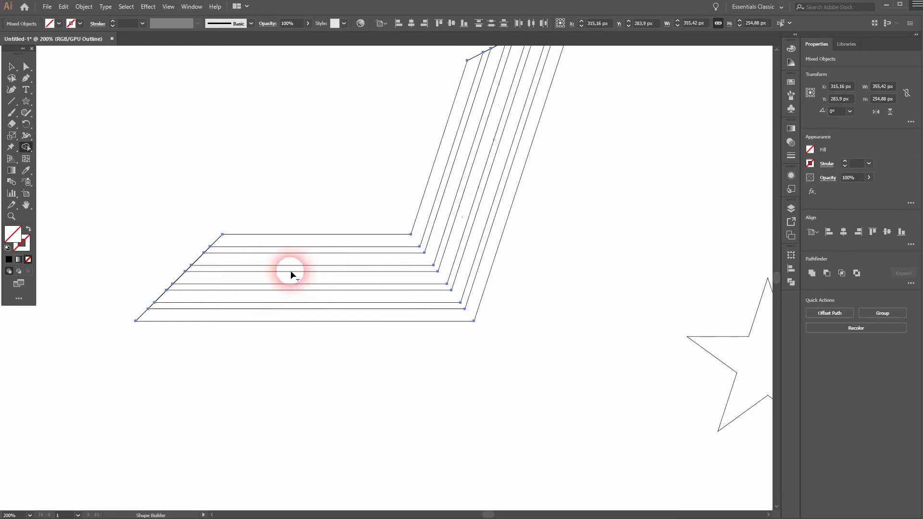
click(193, 268)
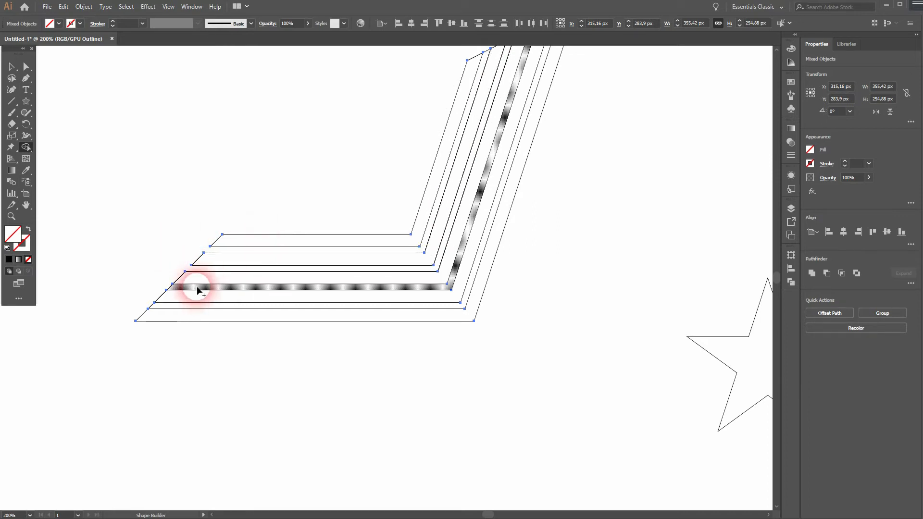
mouse_move(196, 290)
mouse_down()
mouse_move(169, 302)
mouse_move(171, 353)
mouse_up()
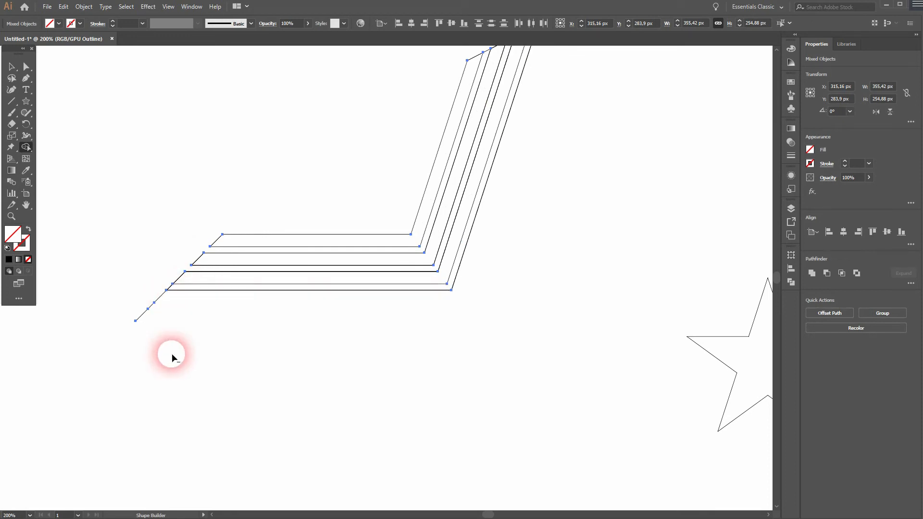
drag(560, 226, 422, 339)
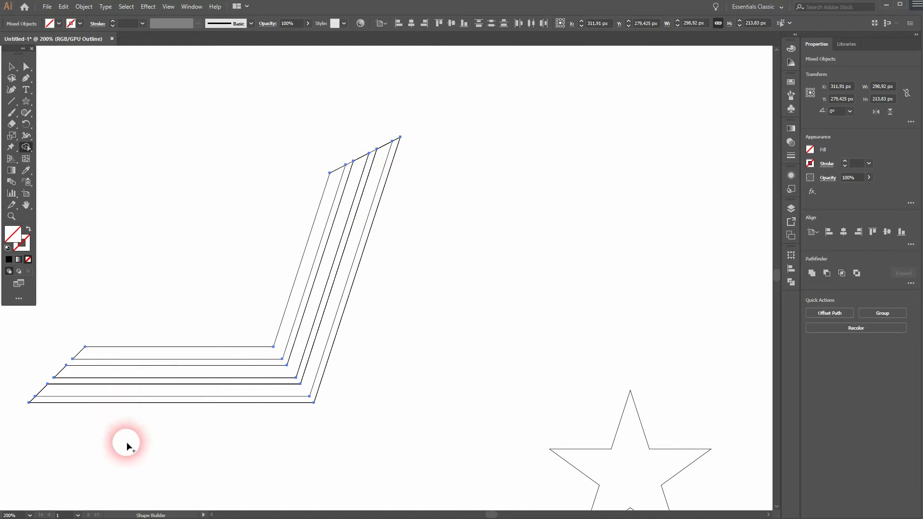
- Display the artwork in preview mode and move the star below the corner of the angled bands
key(v)
click(312, 445)
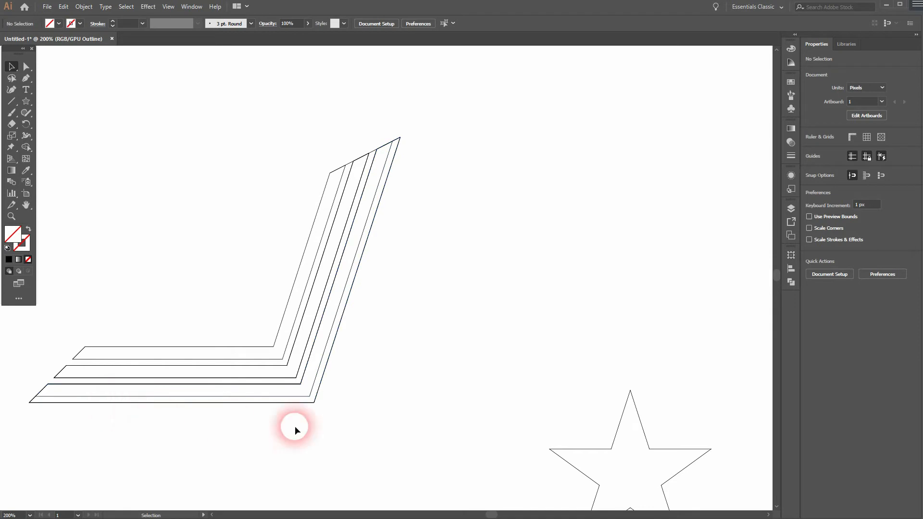
drag(328, 441, 452, 409)
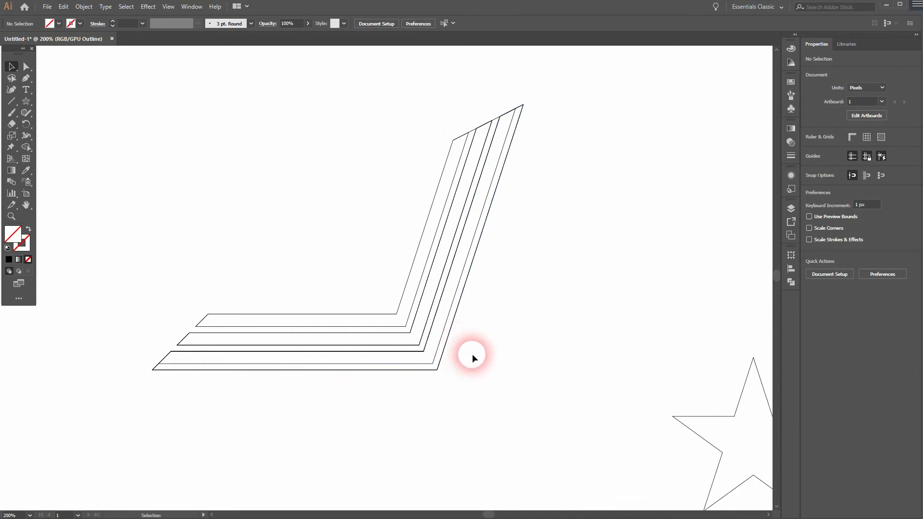
key(ctrl+0)
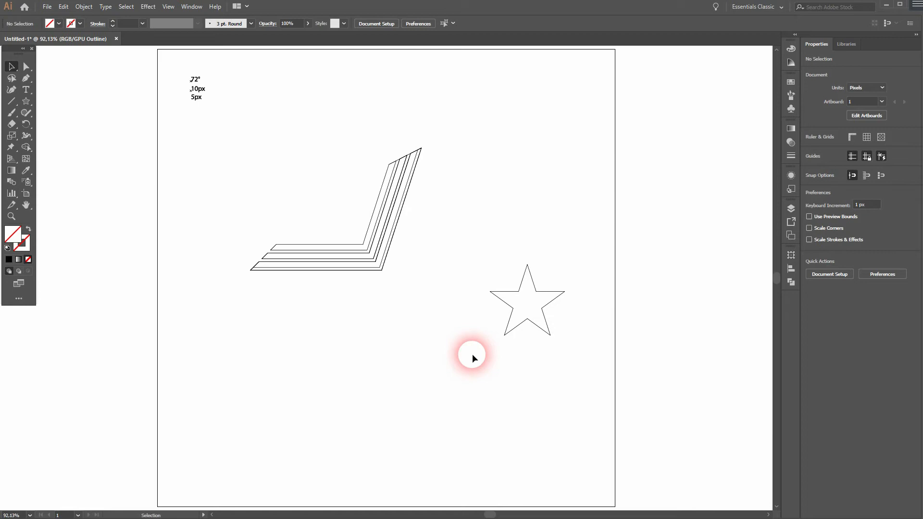
key(ctrl+y)
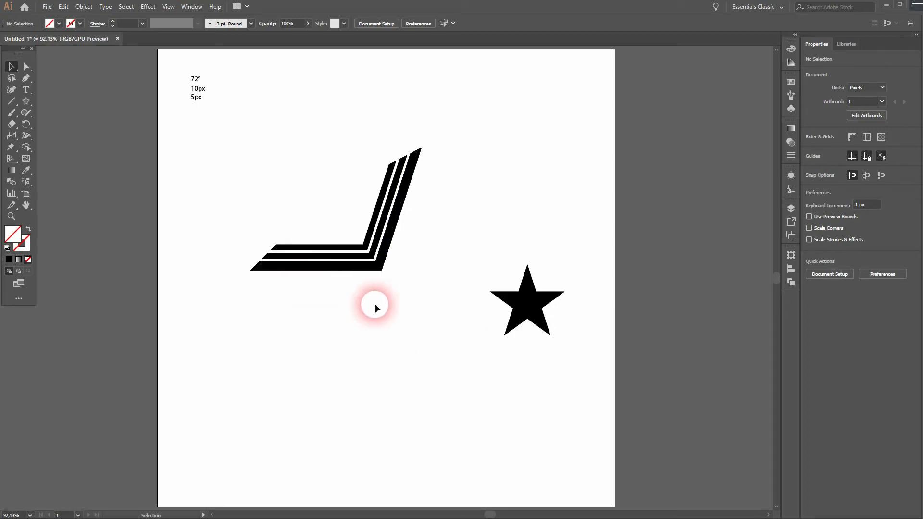
drag(526, 305, 408, 327)
click(512, 277)
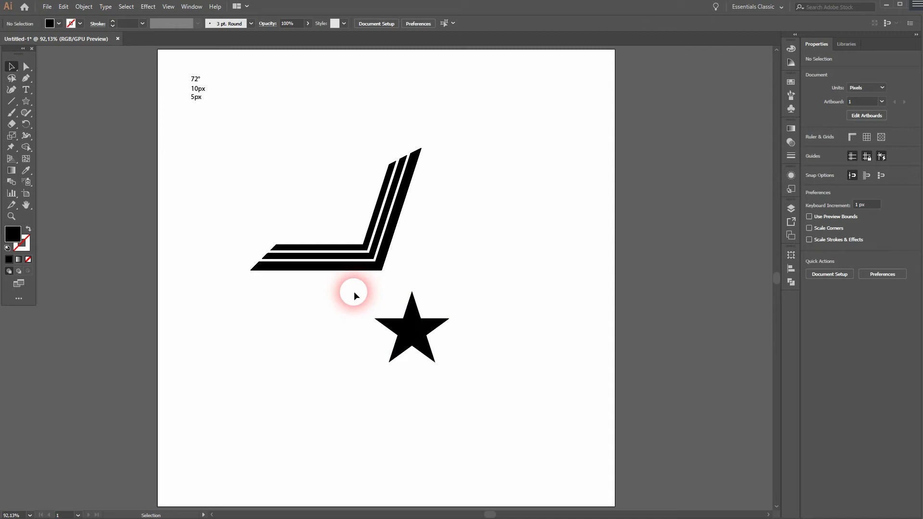
- Group the angled bands and make four copies in a row to the right, spaced about 290 px apart
scroll(347, 290, up, 2)
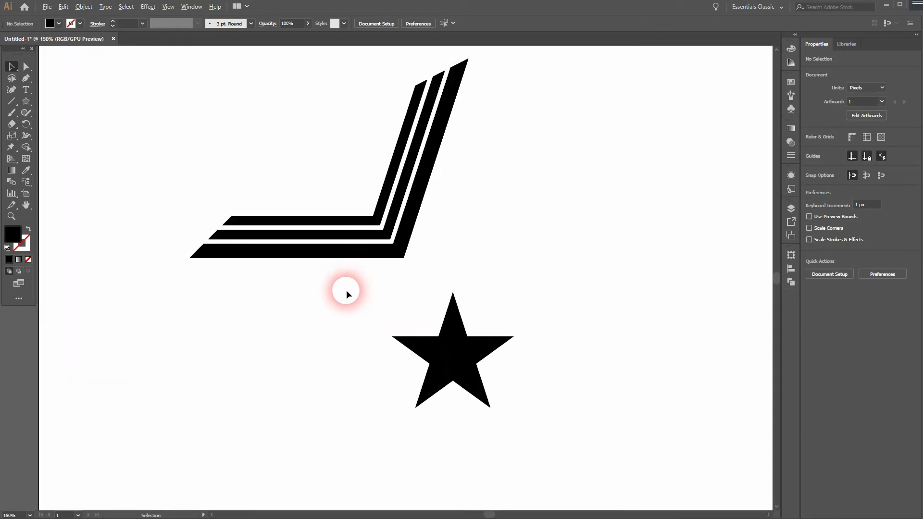
drag(265, 270, 346, 216)
drag(412, 229, 680, 222)
key(ctrl+d)
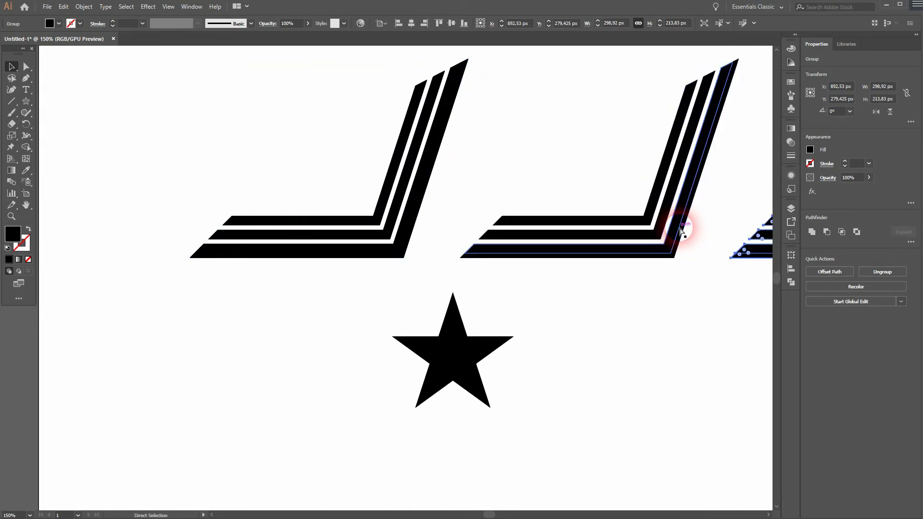
key(ctrl+d)
key(ctrl+0)
scroll(680, 228, down, 3)
drag(709, 282, 596, 340)
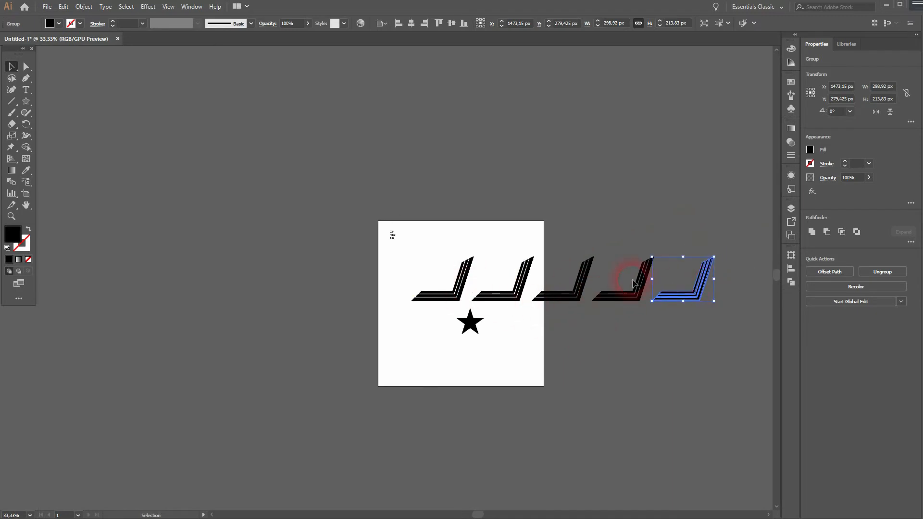
- Move the original band group so its outer corner snaps to the star's upper-left inner corner
scroll(453, 286, up, 3)
drag(374, 345, 463, 223)
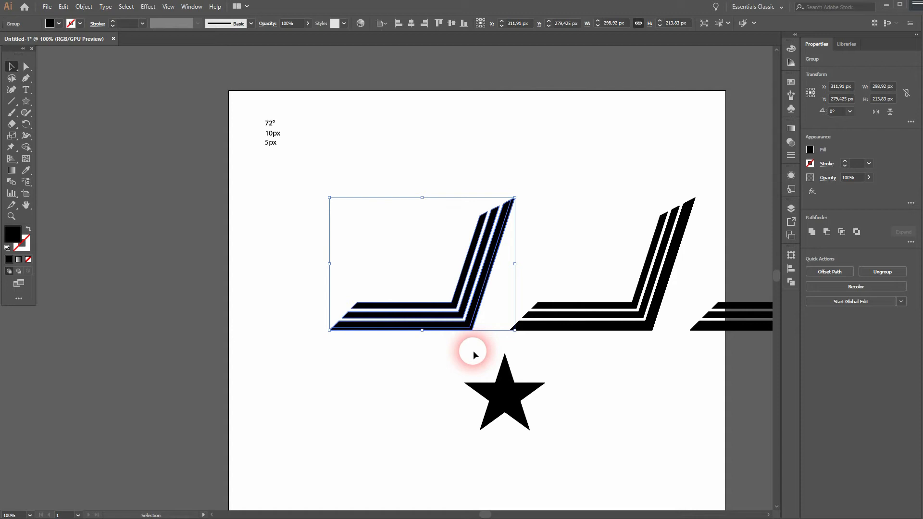
drag(447, 330, 432, 362)
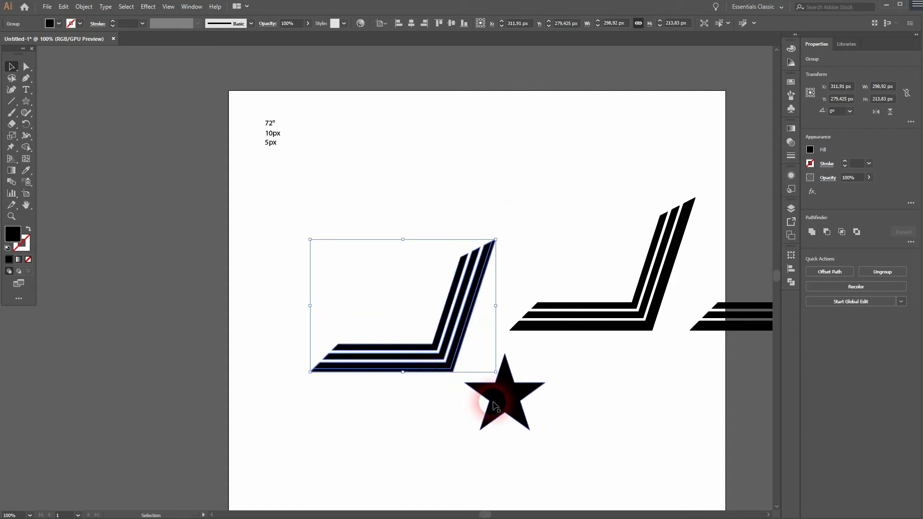
scroll(492, 382, up, 2)
scroll(497, 380, up, 2)
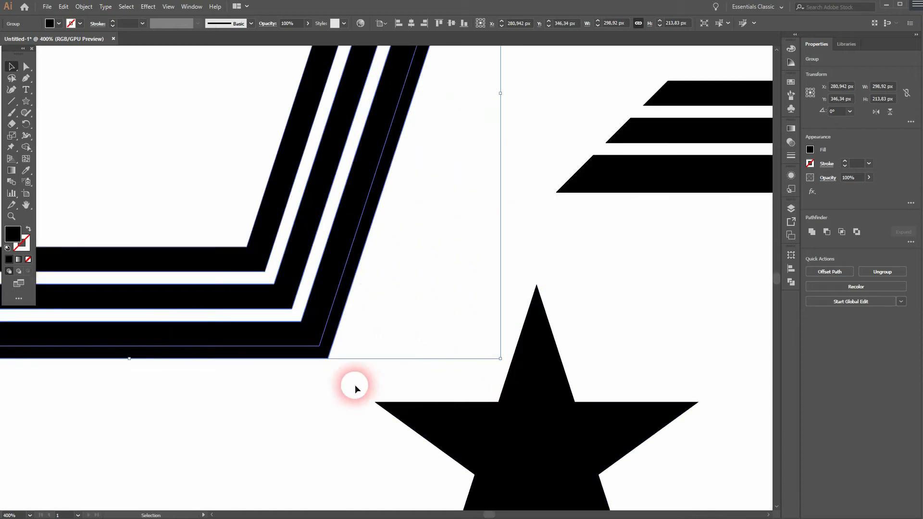
drag(331, 361, 500, 407)
click(723, 336)
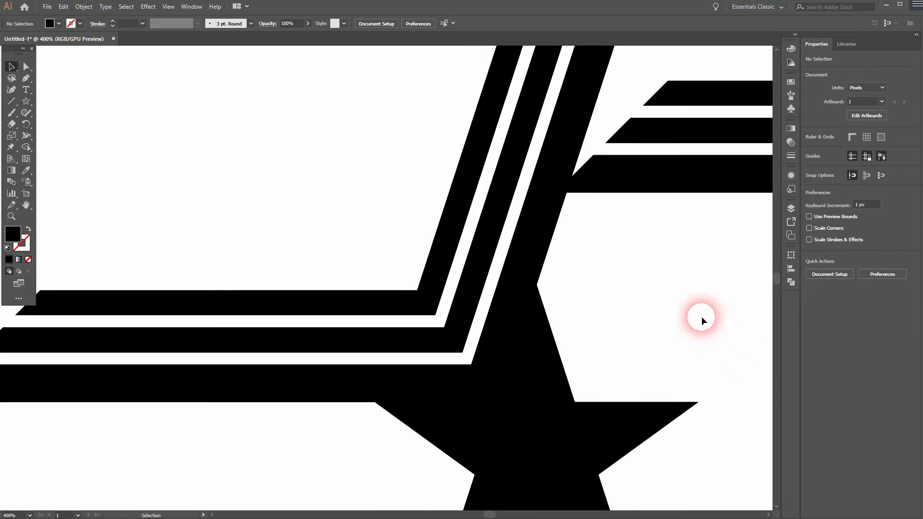
- Select the second band group, nearest to the star, and rotate it to 72°
scroll(702, 316, down, 3)
drag(701, 316, 556, 330)
click(722, 190)
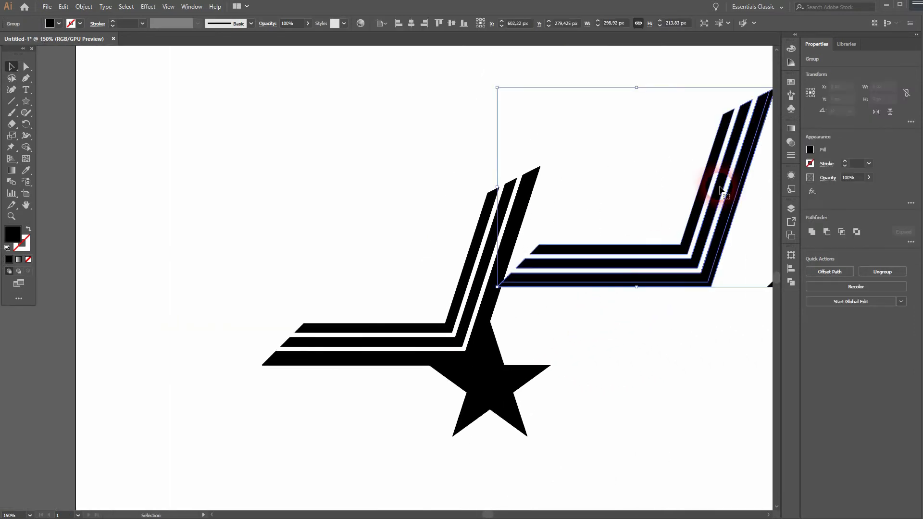
drag(318, 137, 405, 288)
drag(657, 437, 385, 285)
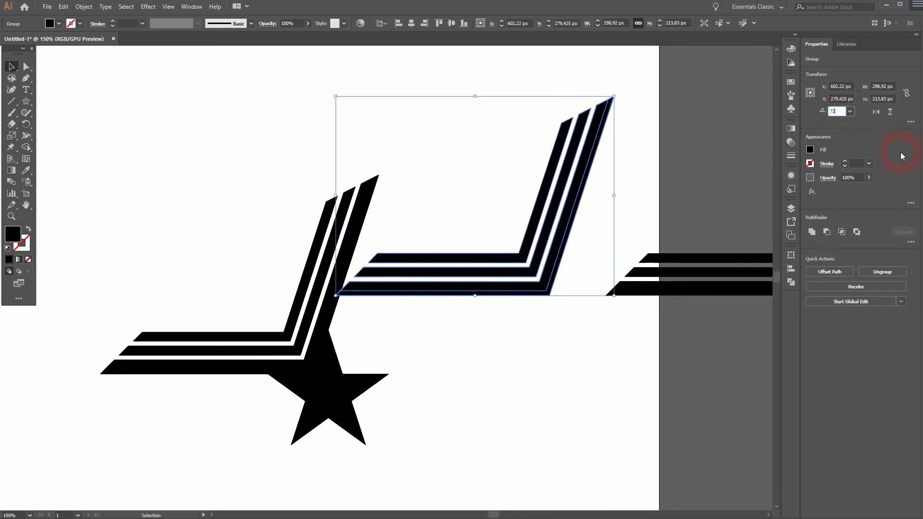
key(Return)
- Snap the 72° band group's outer corner onto the star's lower-left inner corner and deselect
key(a)
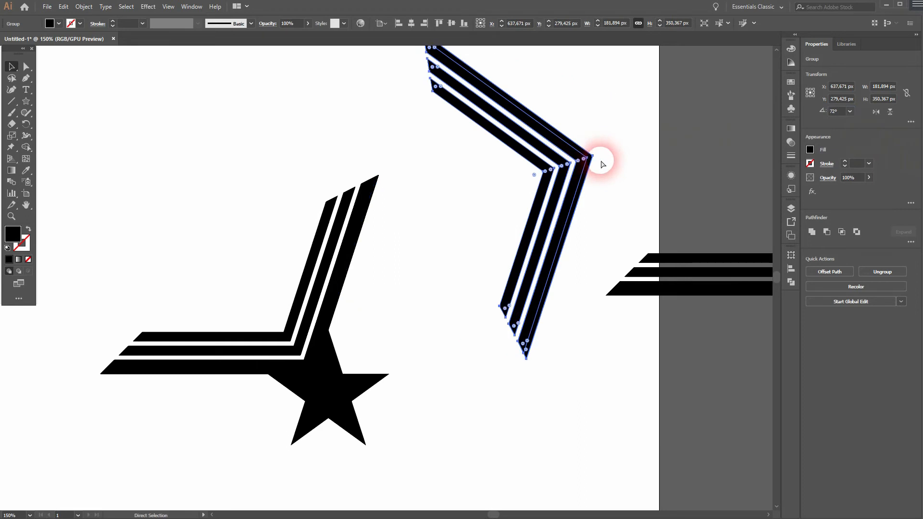
click(594, 158)
drag(595, 159, 306, 406)
click(446, 428)
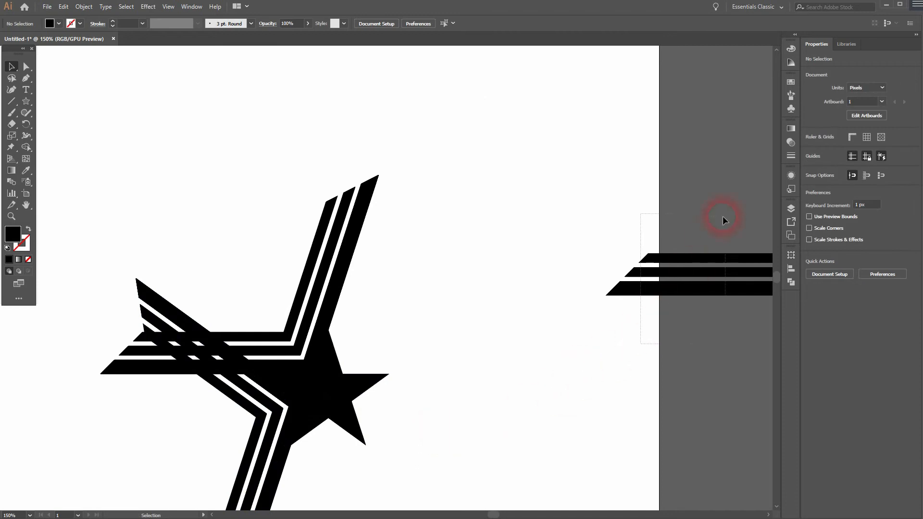
- Bring the third band group closer, rotate it to 144° and snap its outer corner to the star's bottom inner corner
click(721, 255)
drag(720, 262, 495, 262)
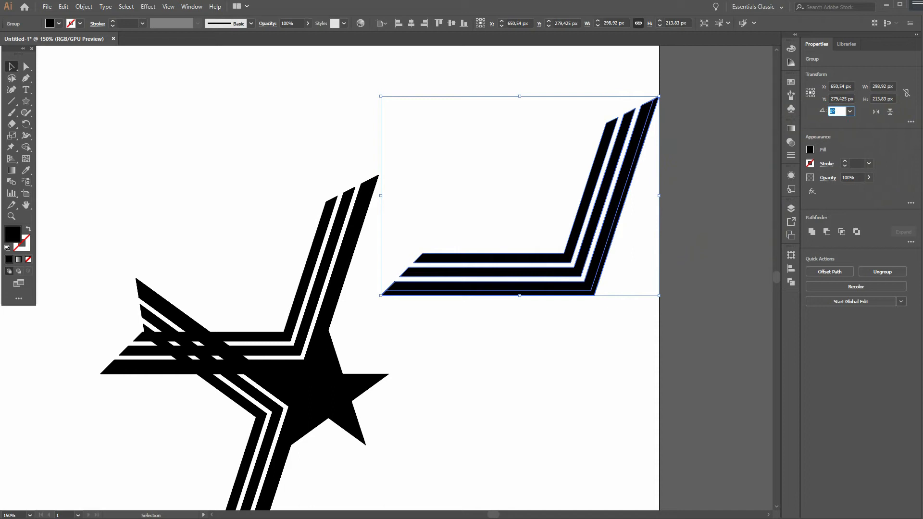
key(Return)
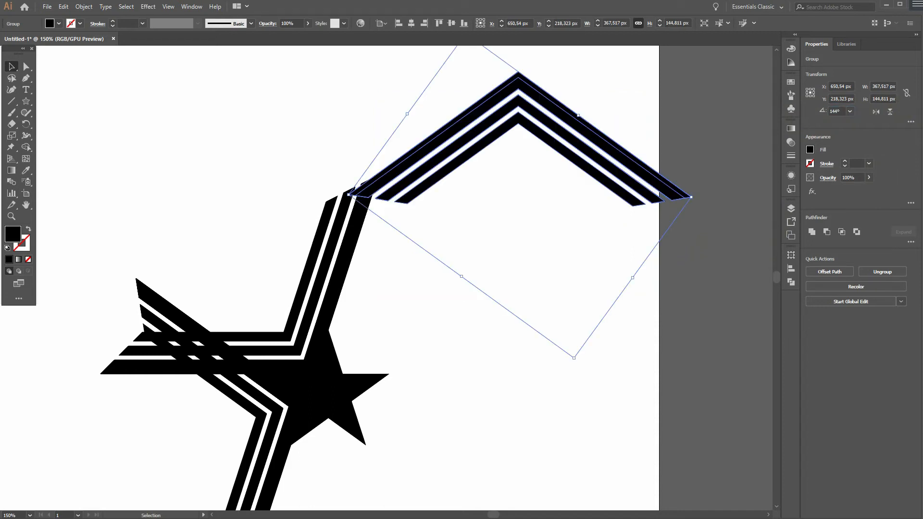
drag(519, 75, 331, 422)
click(476, 404)
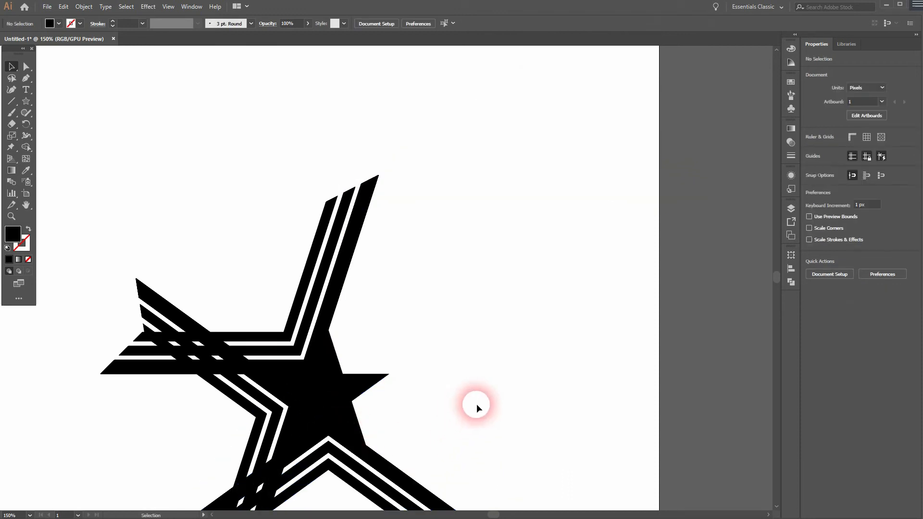
- Bring the fourth band group closer, rotate it by 3*72° and snap its outer corner to the star's lower-right inner corner
drag(715, 309, 418, 380)
drag(701, 330, 256, 330)
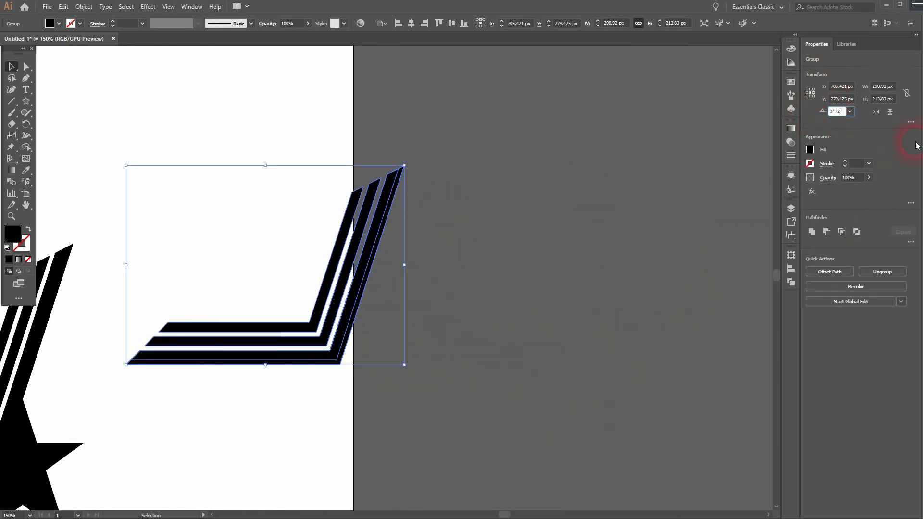
key(Return)
drag(268, 282, 621, 331)
drag(488, 149, 388, 390)
click(626, 404)
- Snap the fourth band group's outer corner onto the star's lower-right inner corner
drag(747, 256, 205, 354)
drag(524, 468, 407, 412)
drag(466, 389, 628, 215)
- Bring the fifth band group closer to the star and rotate it by 4*72°
scroll(466, 322, down, 2)
drag(528, 317, 200, 271)
scroll(181, 291, up, 2)
drag(211, 324, 472, 329)
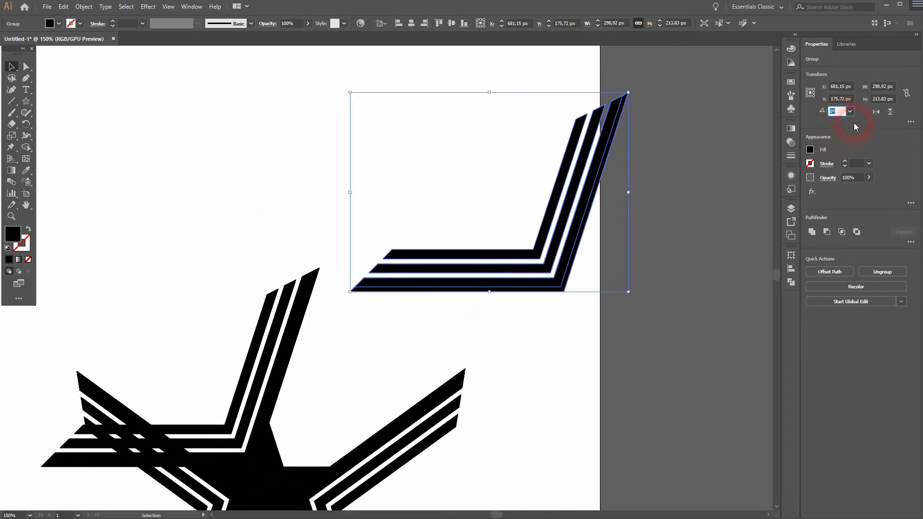
text(4*72)
key(Return)
- Snap the rotated fifth band group's outer corner onto the star's upper-right inner corner and deselect it
key(a)
click(419, 302)
drag(420, 302, 283, 471)
click(531, 442)
drag(535, 445, 655, 247)
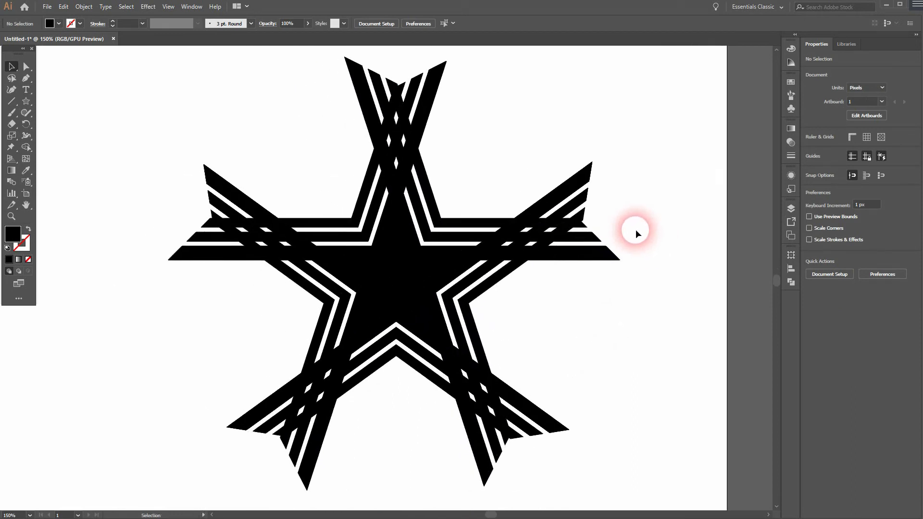
- Delete the solid star in the center of the five band groups
click(394, 294)
key(Delete)
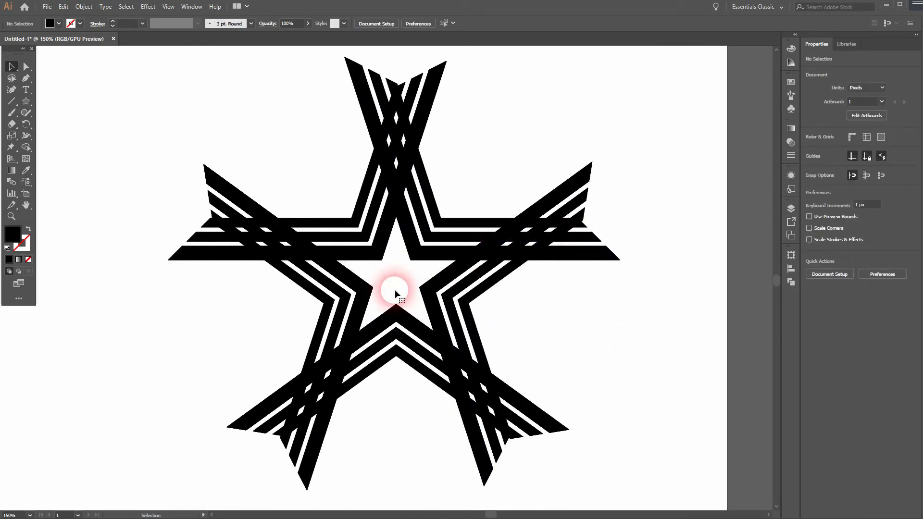
scroll(561, 295, down, 1)
drag(528, 157, 478, 214)
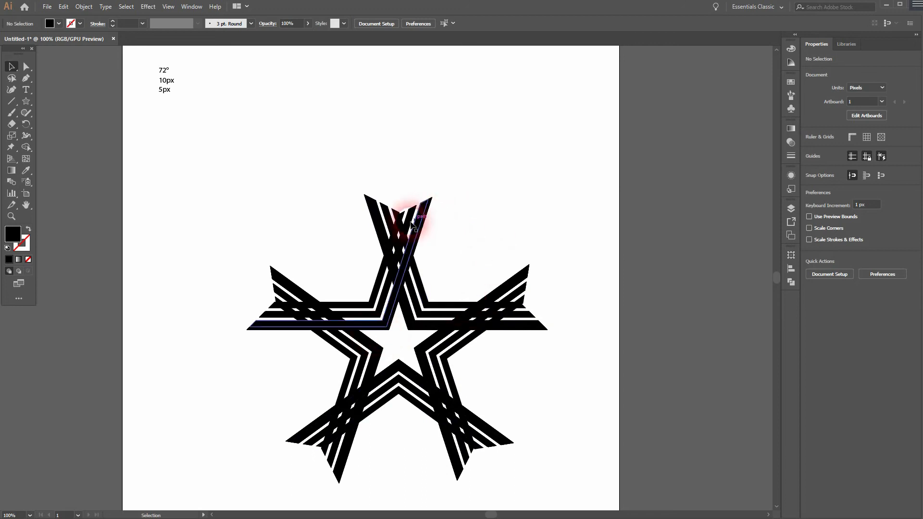
- Select all five band groups and use Shape Builder to merge the three left-leaning bands through the top point's crossing
drag(251, 473, 579, 227)
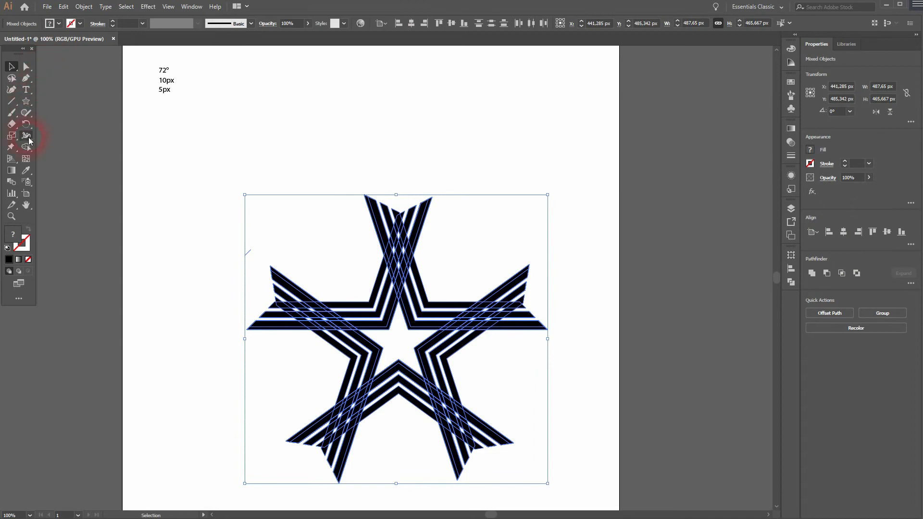
click(70, 149)
scroll(392, 320, up, 2)
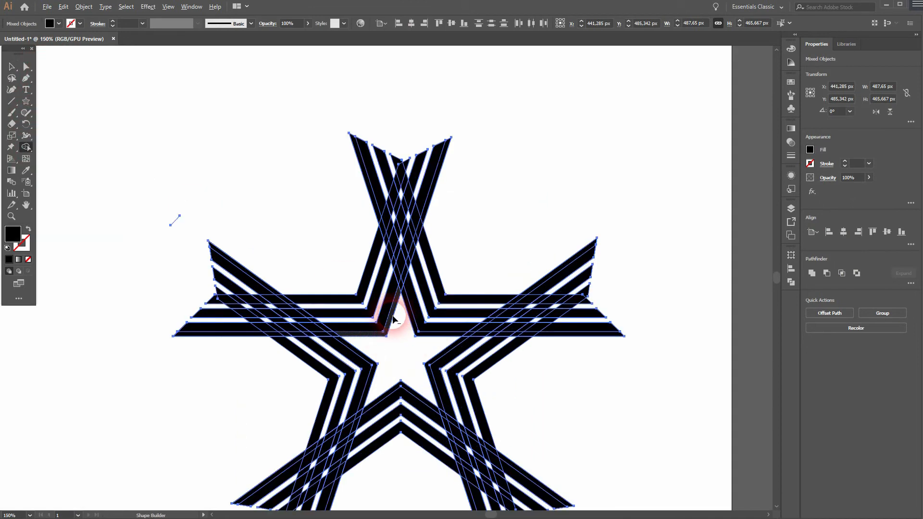
drag(483, 170, 468, 257)
scroll(434, 251, up, 1)
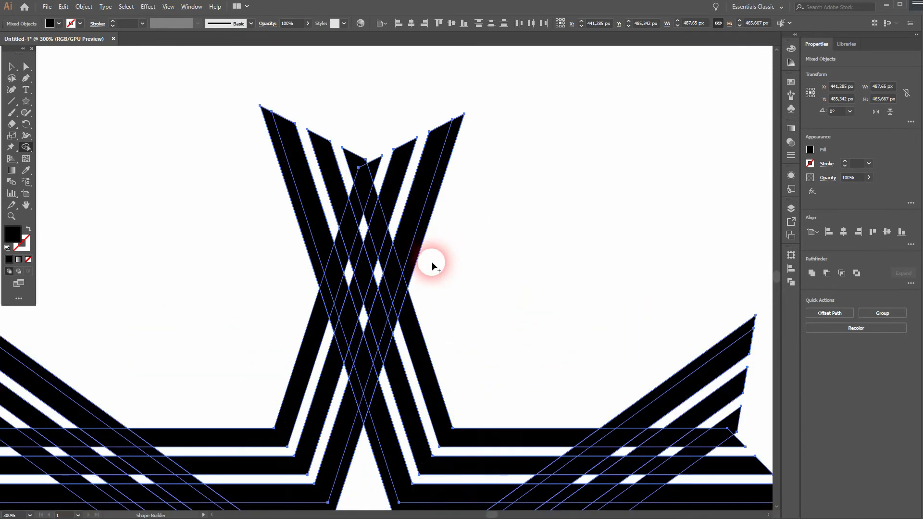
drag(412, 313, 367, 196)
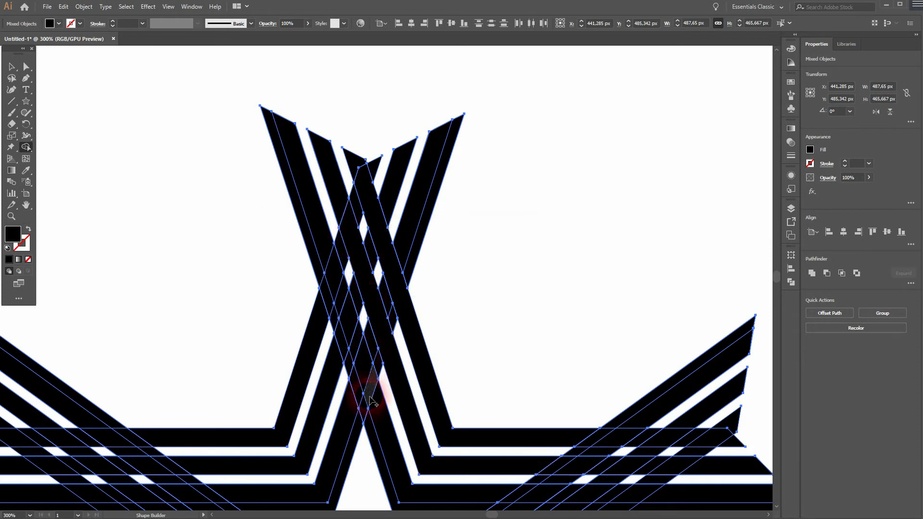
drag(363, 357, 334, 278)
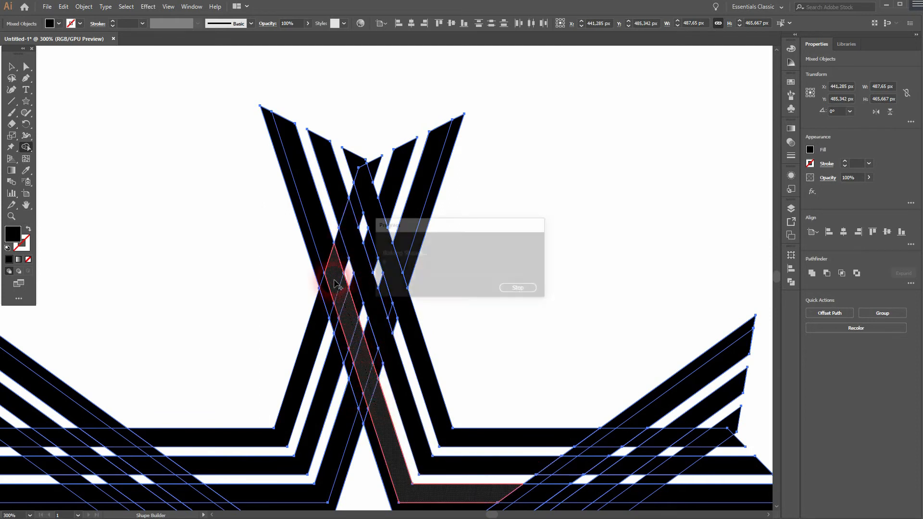
drag(368, 425, 330, 305)
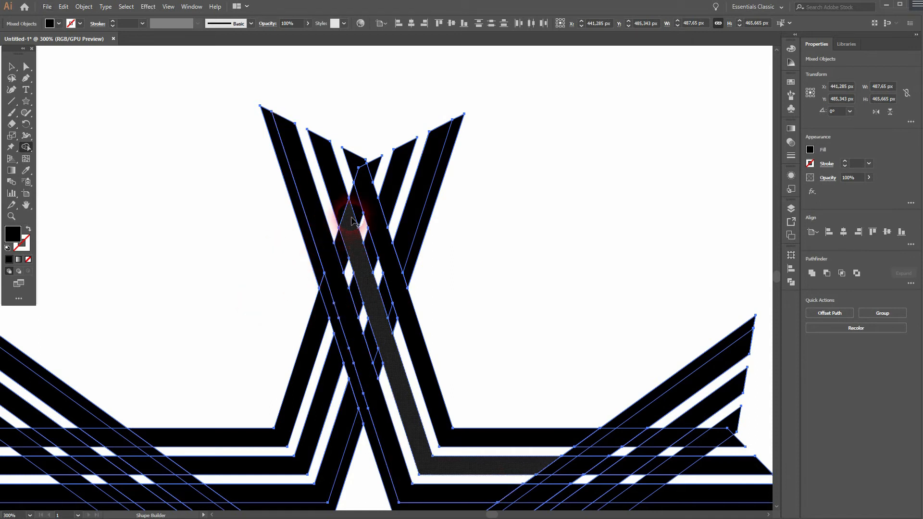
drag(363, 169, 356, 162)
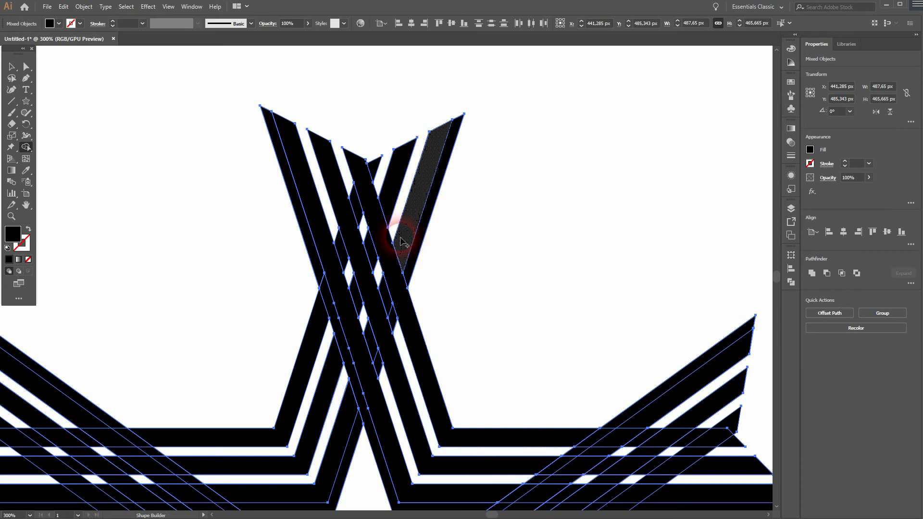
- Erase the left-leaning band's outer sliver and the crossing bands' segments and ends beside the merged bands at the top point
alt+click(315, 253)
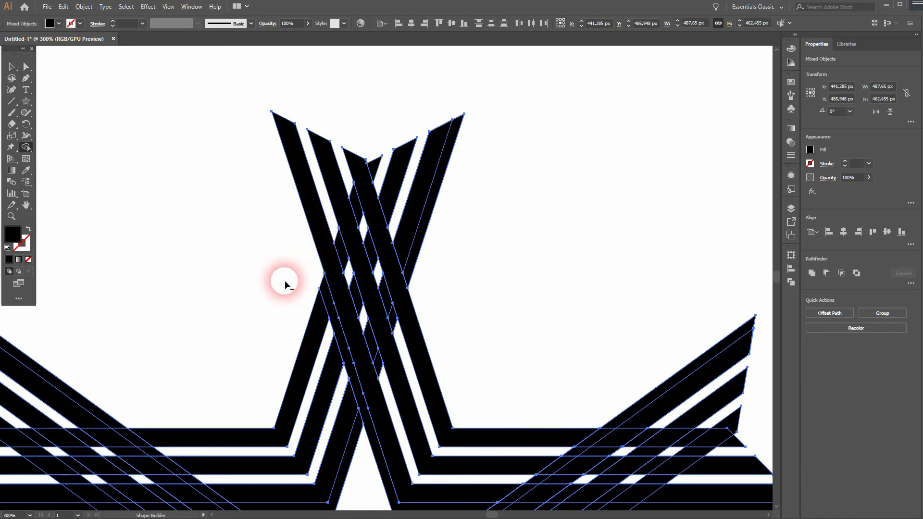
alt+click(332, 315)
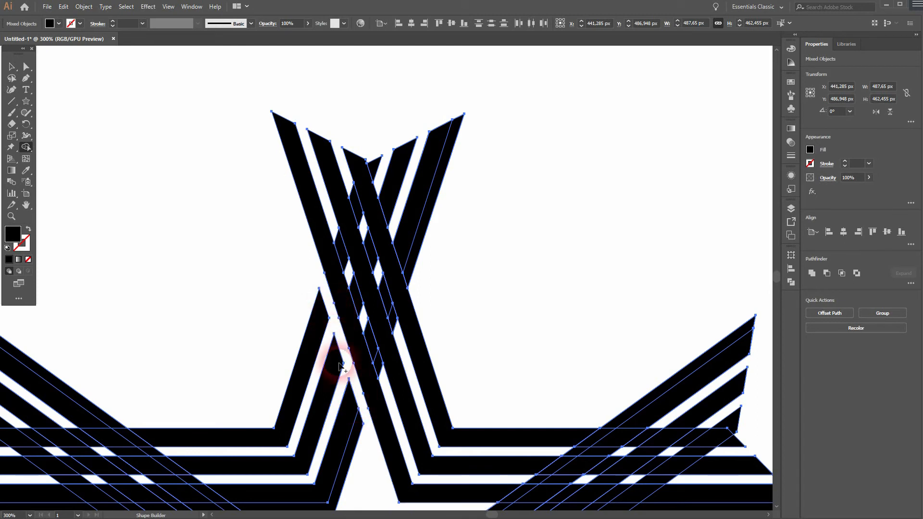
mouse_move(446, 250)
mouse_down()
mouse_move(410, 170)
mouse_move(377, 158)
mouse_up()
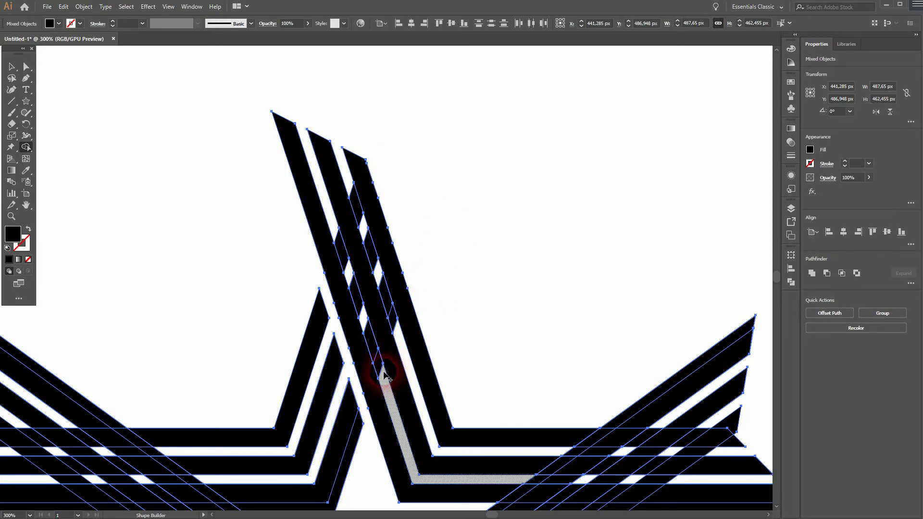
- Clear the crossing fragments from the gaps between the top point's merged bands, keeping all three bands
mouse_move(383, 375)
mouse_down()
mouse_move(336, 231)
mouse_move(362, 224)
mouse_move(356, 192)
mouse_up()
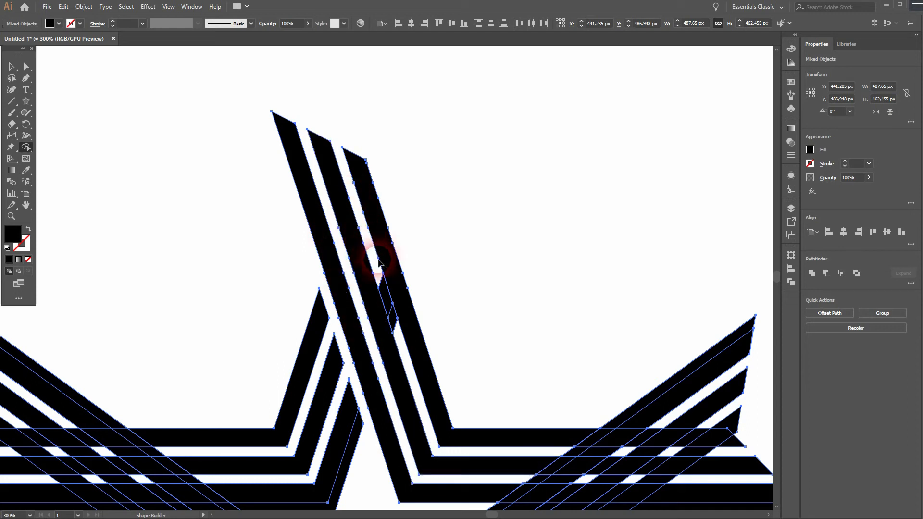
drag(382, 286, 392, 319)
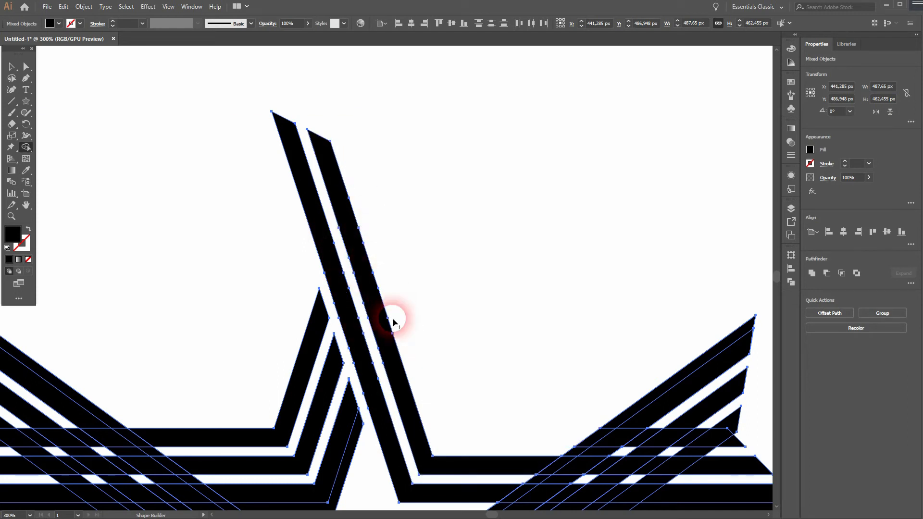
key(ctrl+z)
click(394, 321)
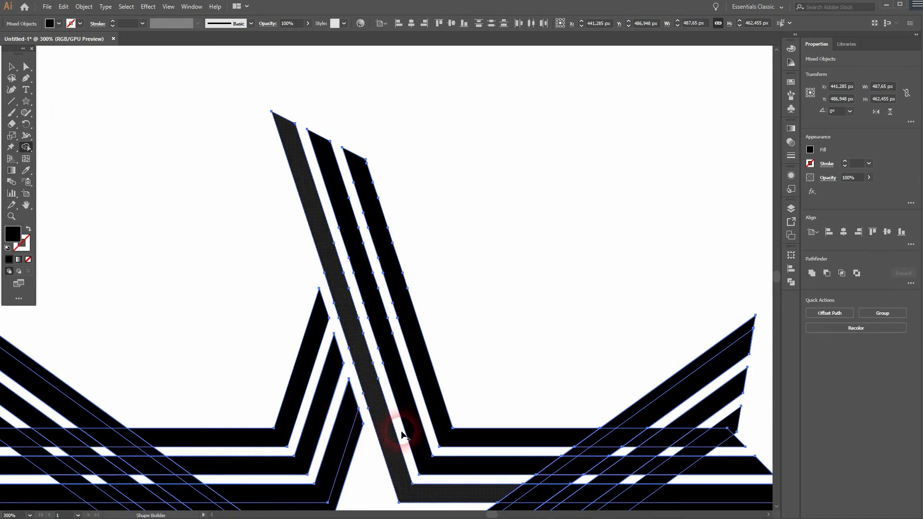
- Erase the thin inner slivers bordering the central star opening and their leftover fragment at the lower-right crossing
scroll(509, 250, down, 4)
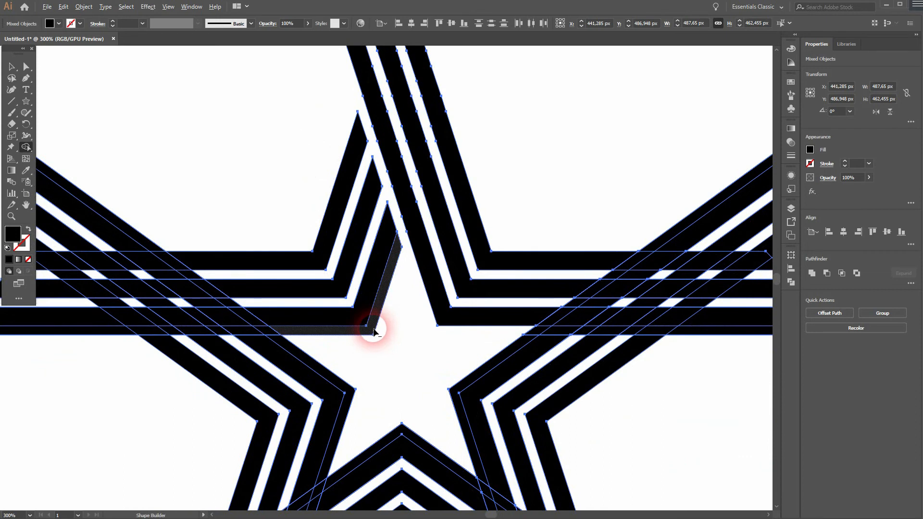
alt+click(373, 329)
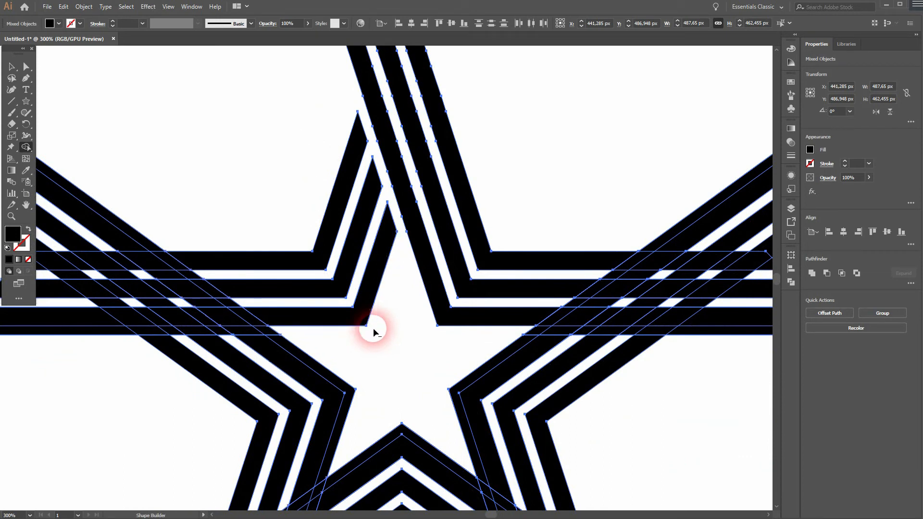
alt+click(351, 389)
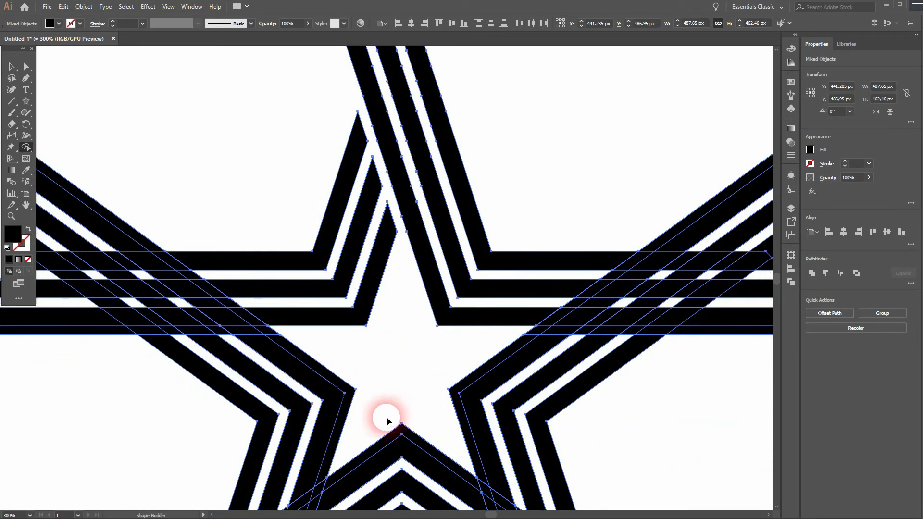
alt+click(346, 411)
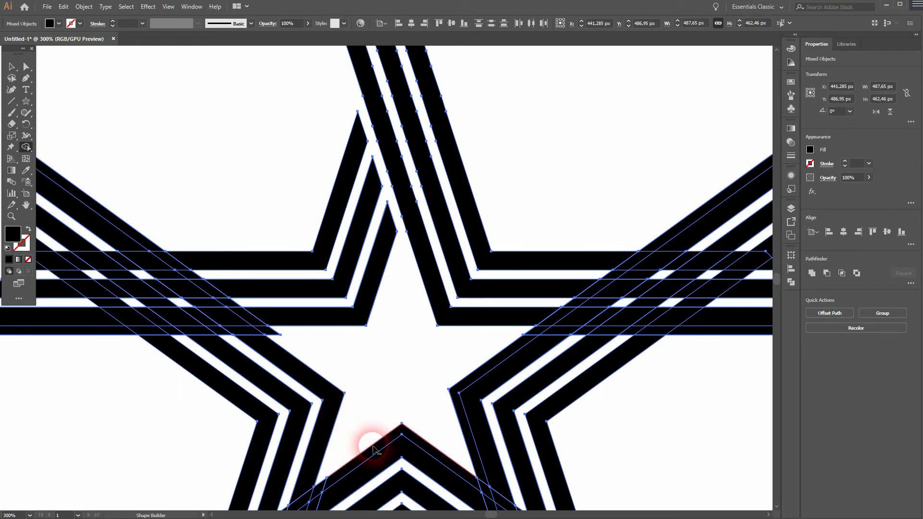
alt+click(458, 415)
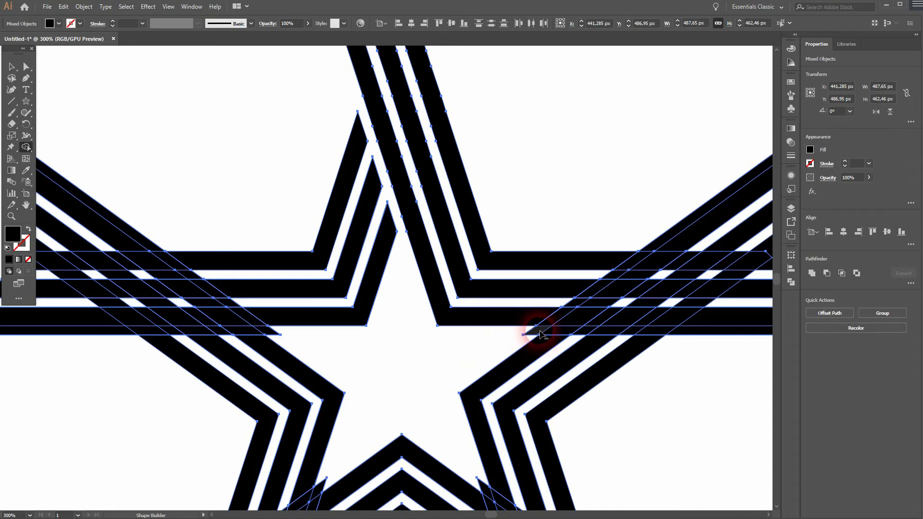
drag(500, 406, 481, 483)
alt+click(485, 491)
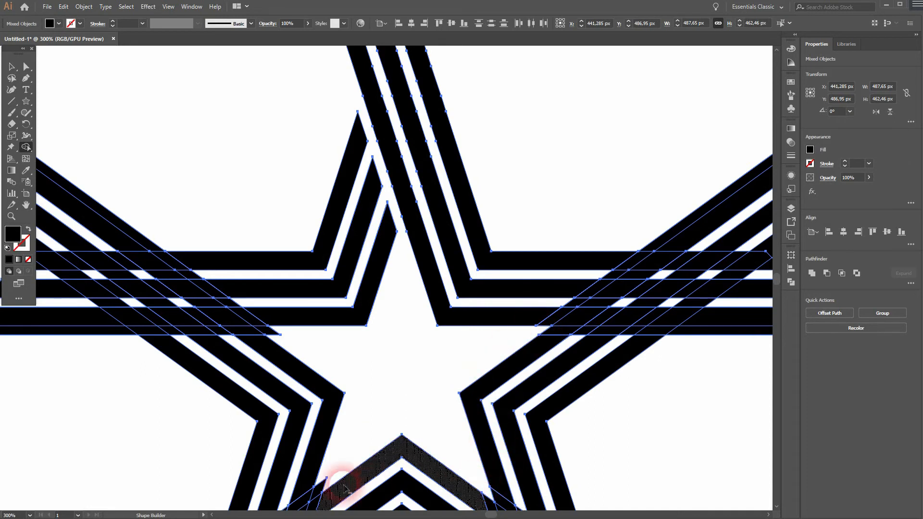
- At the left point, remove the slanted bands' ends above the crossing and merge the upper horizontal bands through it
drag(348, 354, 508, 412)
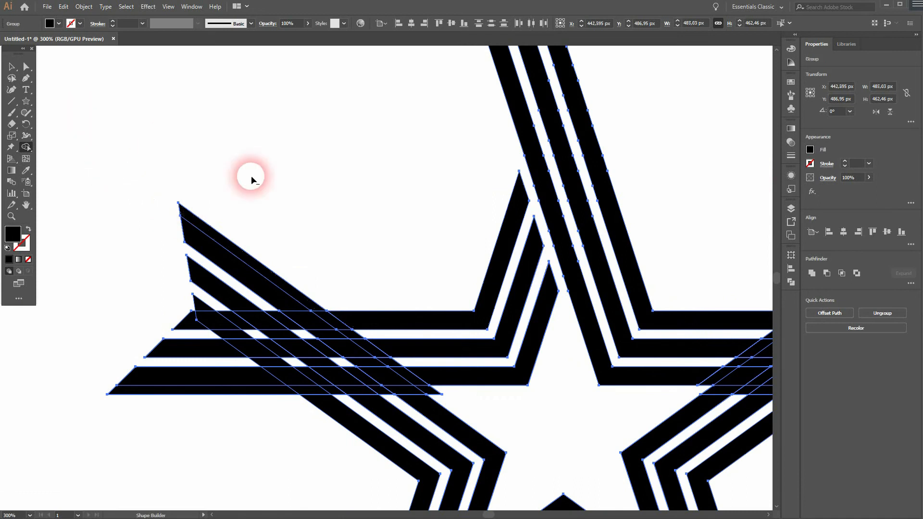
drag(321, 278, 200, 305)
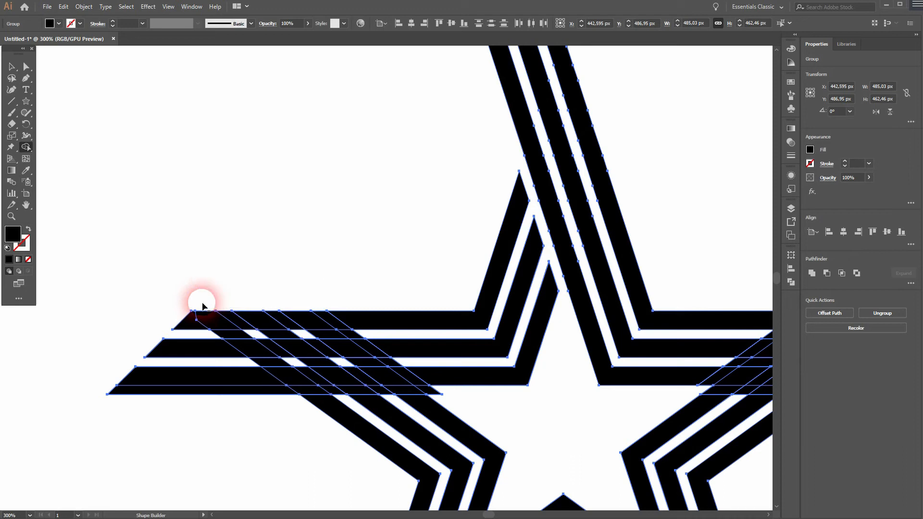
drag(250, 328, 195, 320)
mouse_move(276, 353)
mouse_down()
mouse_move(226, 348)
mouse_move(236, 337)
mouse_up()
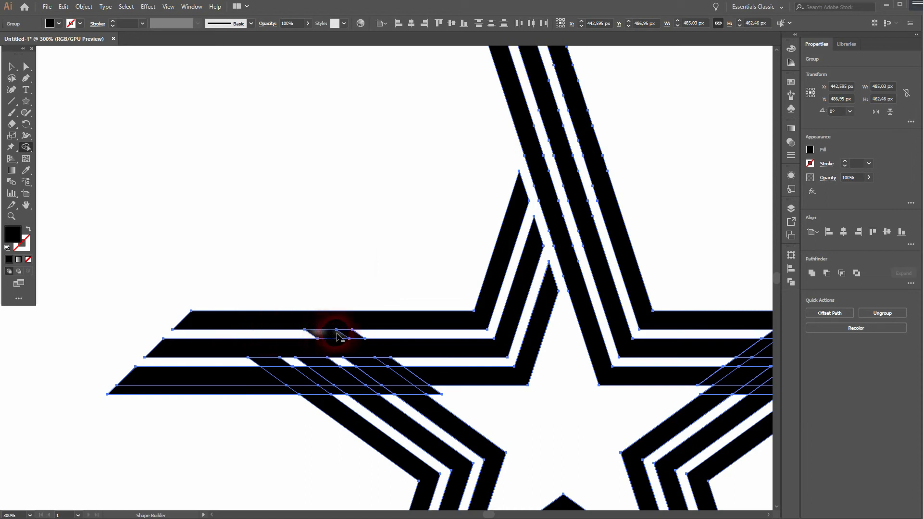
- Clear the slanted fragments between the left point's horizontal bands and erase the sliver along the lowest band
drag(348, 333, 352, 334)
drag(409, 363, 326, 362)
alt+click(325, 362)
alt+click(282, 363)
mouse_move(431, 376)
mouse_down()
mouse_move(268, 375)
mouse_move(311, 394)
mouse_move(406, 381)
mouse_up()
- At the lower-left point, merge the innermost steep band through the crossing and erase its outer sliver
key(space)
mouse_move(529, 439)
mouse_down()
mouse_move(469, 297)
mouse_move(440, 189)
mouse_up()
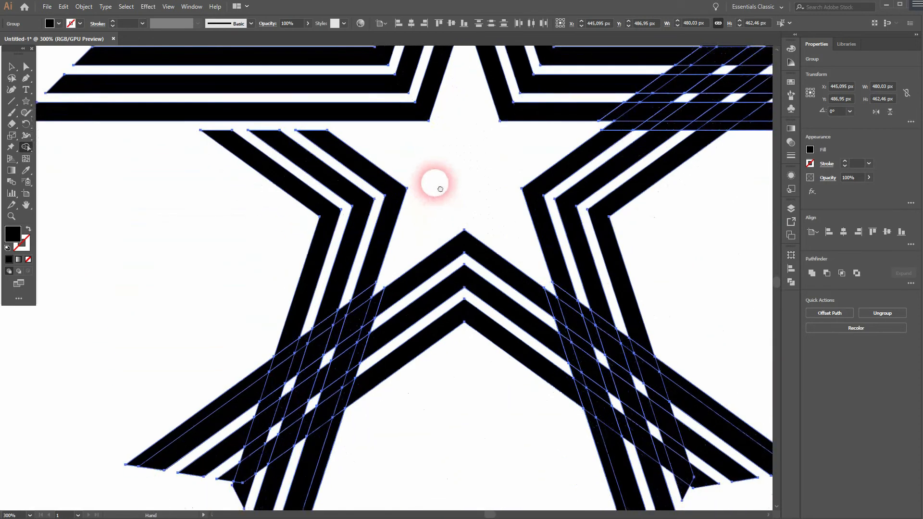
key(space)
drag(439, 429, 471, 397)
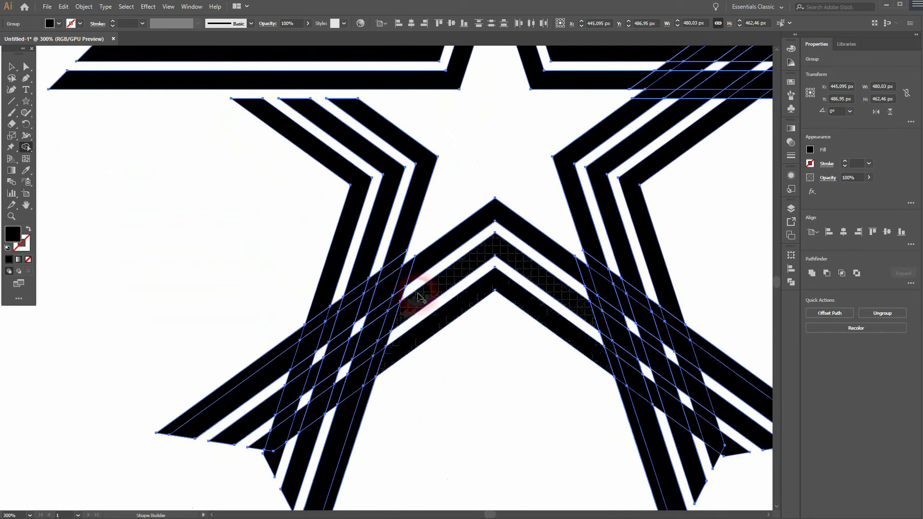
drag(366, 357, 348, 404)
alt+click(363, 409)
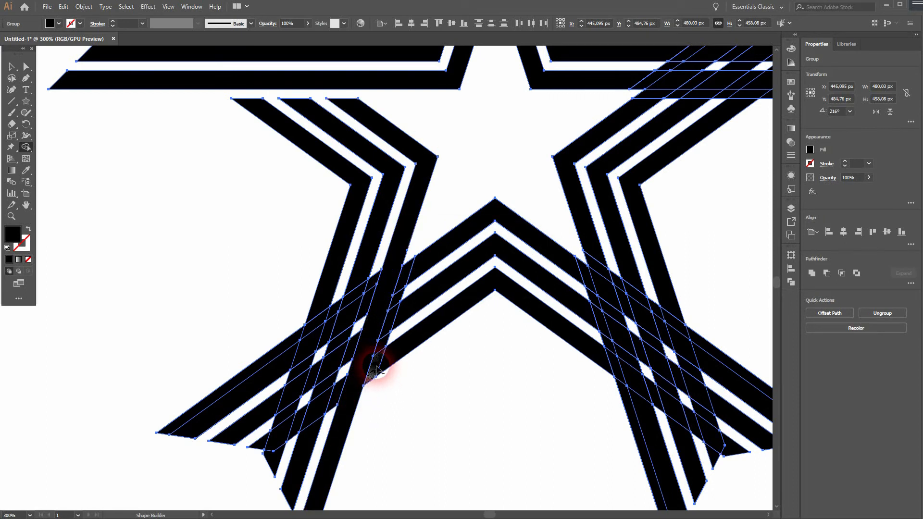
- Remove the crossing fragments between the lower-left point's steep bands and the crossing bands' ends outside them
mouse_move(381, 346)
mouse_down()
mouse_move(392, 278)
mouse_move(366, 308)
mouse_up()
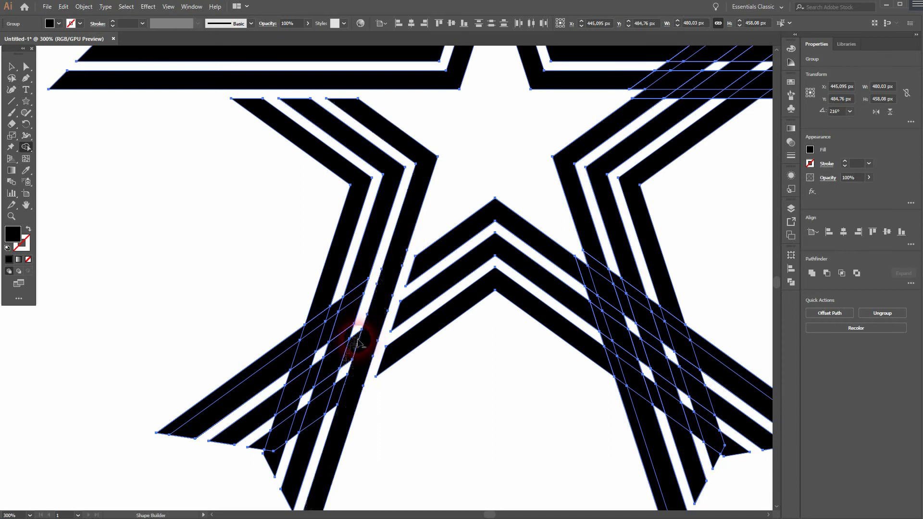
mouse_move(339, 400)
mouse_down()
mouse_move(309, 426)
mouse_move(351, 301)
mouse_move(342, 288)
mouse_move(333, 328)
mouse_up()
alt+click(317, 374)
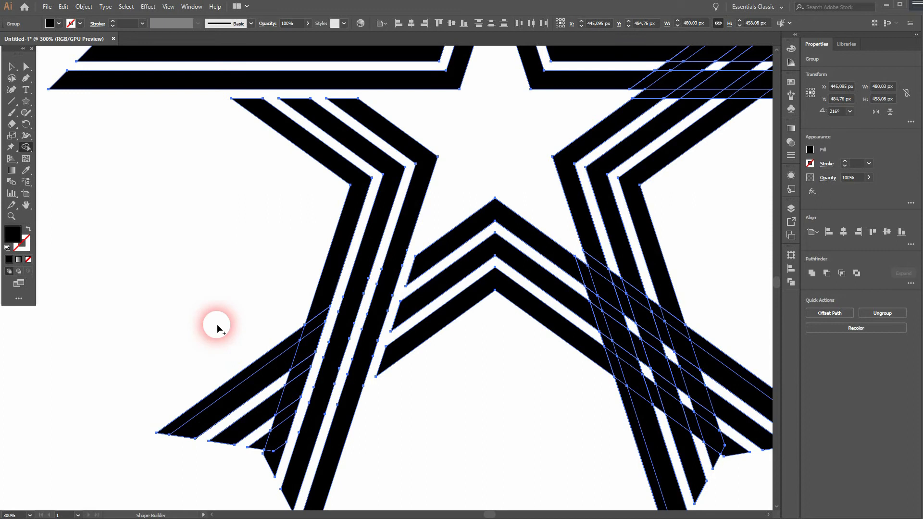
mouse_move(217, 328)
mouse_down()
mouse_move(213, 366)
mouse_move(241, 446)
mouse_up()
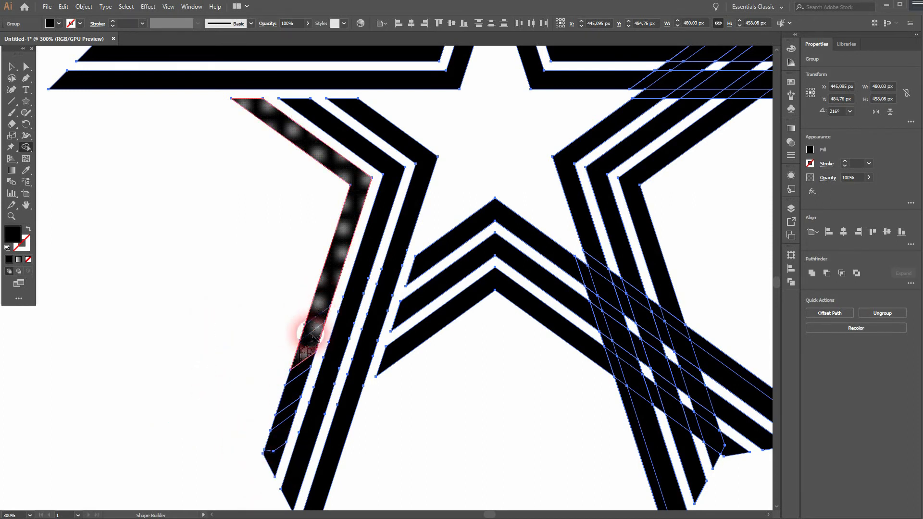
- At the lower-right point, erase the innermost steep band's sliver and merge the slanted bands through the crossing
drag(426, 476, 379, 336)
drag(470, 320, 319, 446)
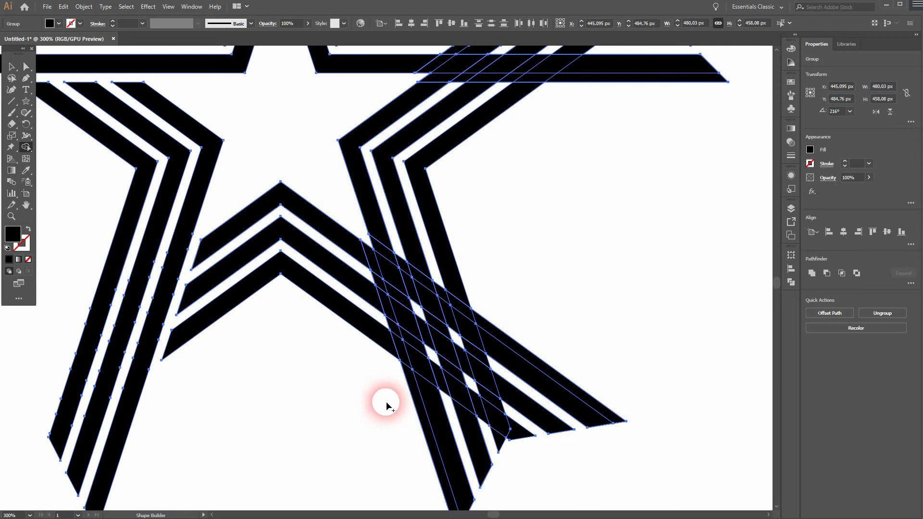
alt+click(432, 439)
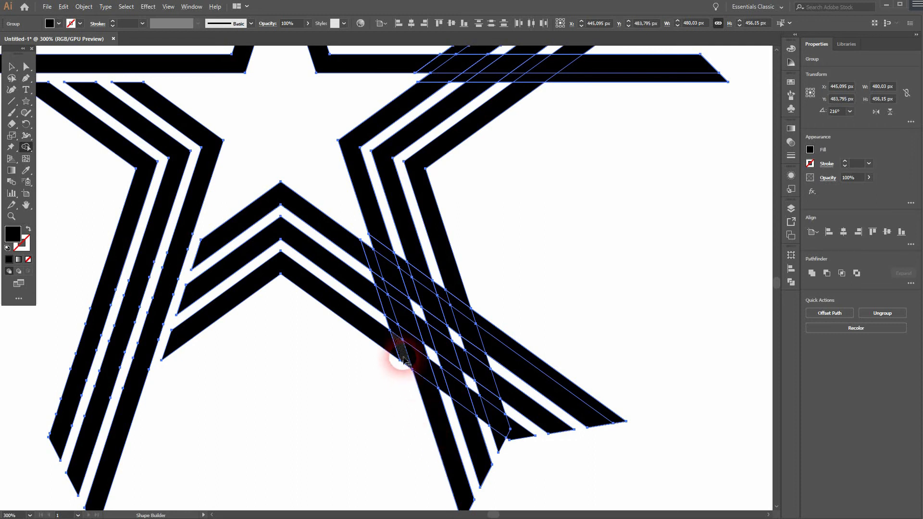
alt+click(375, 270)
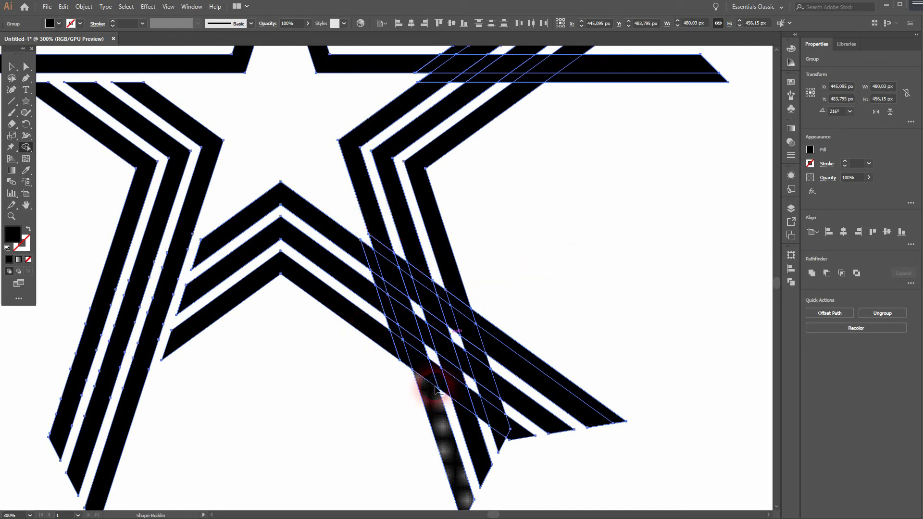
drag(488, 422, 516, 434)
drag(554, 429, 373, 296)
mouse_move(522, 362)
mouse_down()
mouse_move(484, 330)
mouse_move(414, 308)
mouse_up()
key(ctrl)
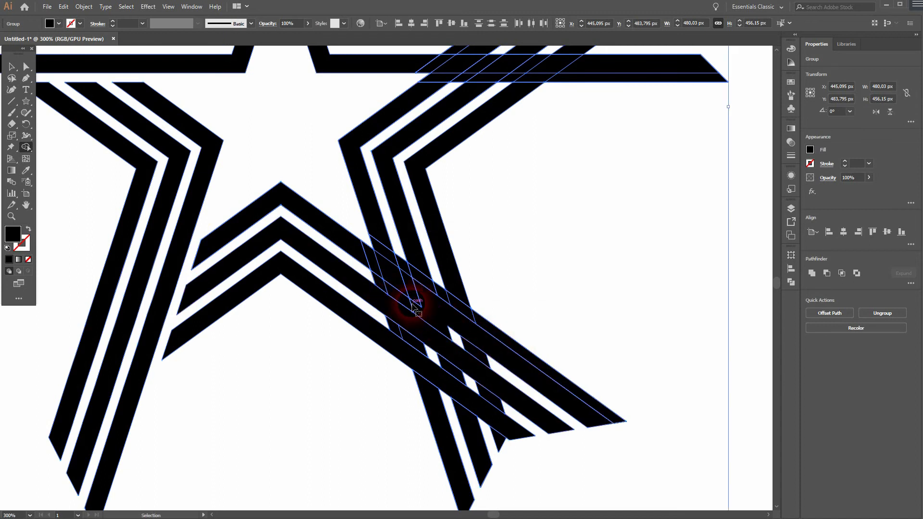
- Clear the steep fragments between the lower-right slanted bands, then remove the steep bands' ends below them and the uppermost slanted band's sliver
mouse_move(430, 301)
mouse_down()
mouse_move(484, 341)
mouse_move(435, 311)
mouse_up()
alt+click(383, 284)
alt+click(474, 351)
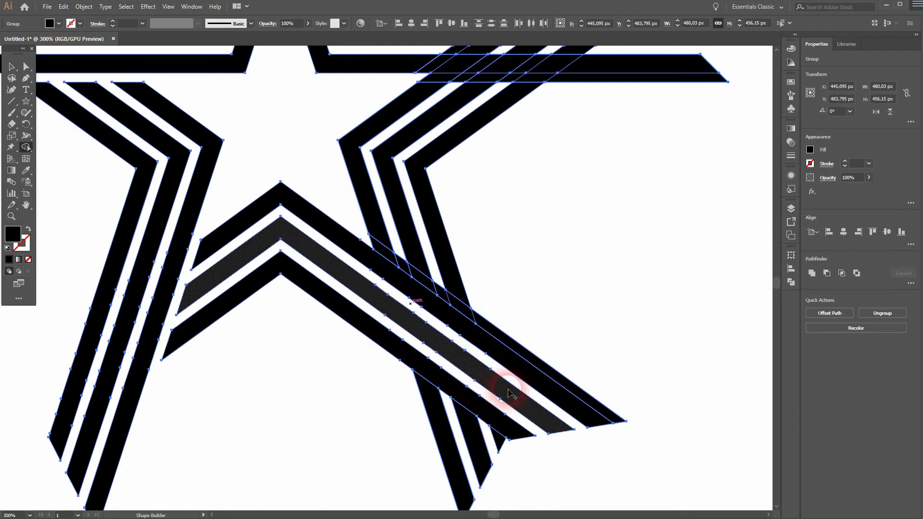
drag(499, 440, 440, 469)
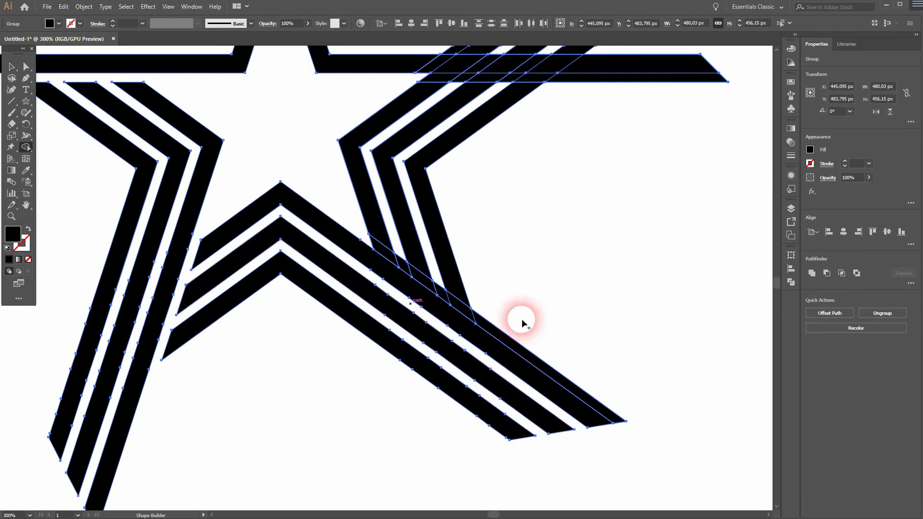
scroll(517, 289, up, 3)
drag(482, 383, 419, 334)
- At the right point, merge the slanted bands through the crossing and erase the sliver along the uppermost one
drag(542, 244, 483, 442)
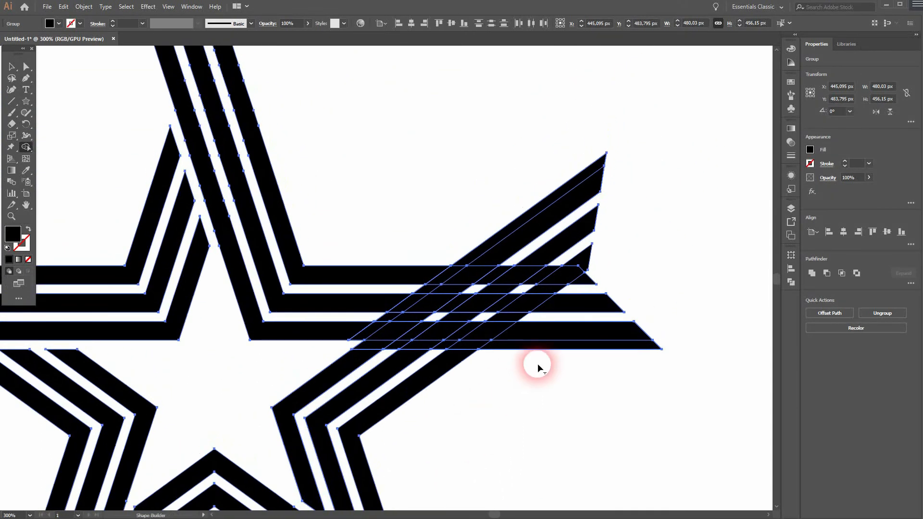
mouse_move(437, 370)
mouse_down()
mouse_move(586, 259)
mouse_move(567, 242)
mouse_move(553, 247)
mouse_move(507, 292)
mouse_move(403, 358)
mouse_up()
drag(493, 259, 364, 358)
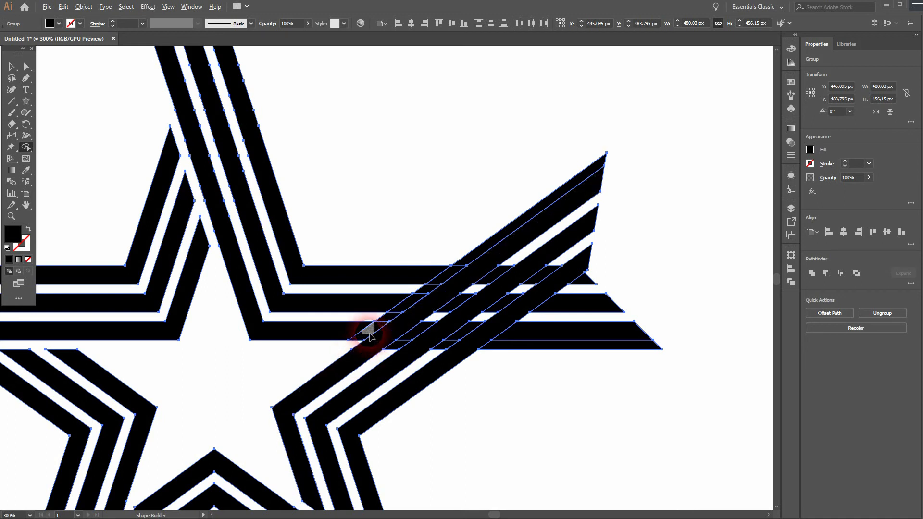
drag(375, 333, 457, 272)
alt+click(467, 258)
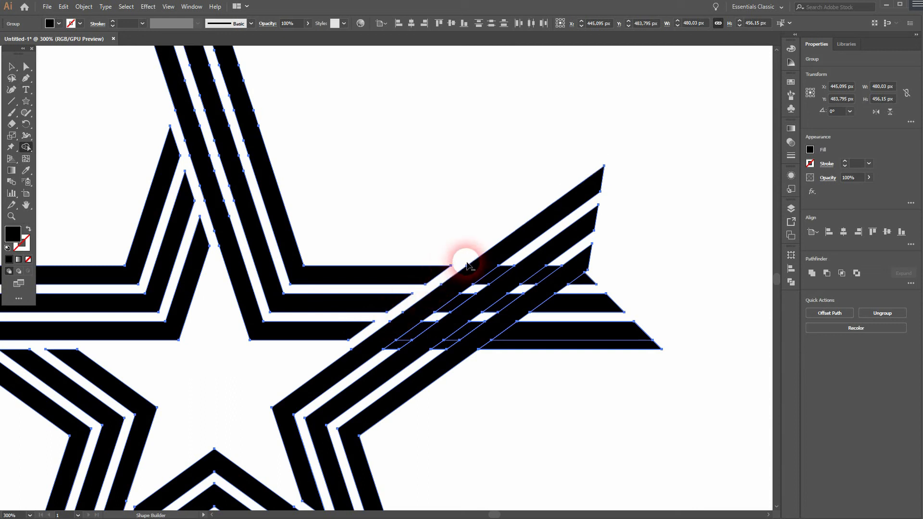
- Remove the horizontal fragments between the right point's slanted bands and the horizontal bands' ends beyond the crossing
alt+click(495, 274)
alt+click(463, 297)
alt+click(418, 330)
alt+click(398, 346)
alt+click(456, 340)
alt+click(521, 295)
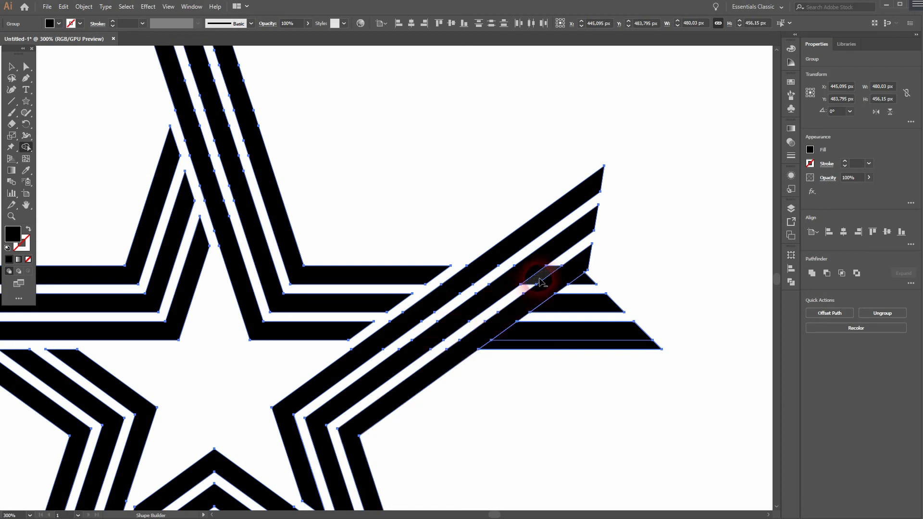
mouse_move(590, 374)
mouse_down()
mouse_move(581, 330)
mouse_move(587, 278)
mouse_up()
key(ctrl+0)
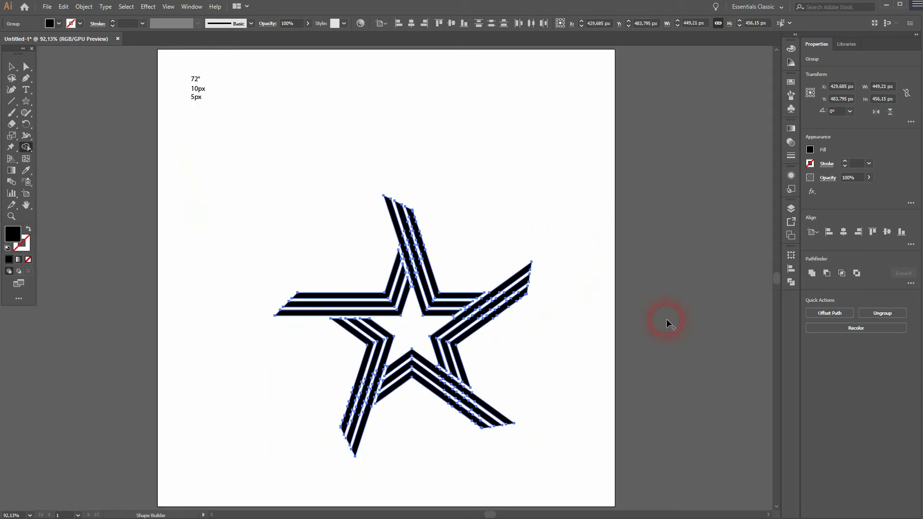
key(v)
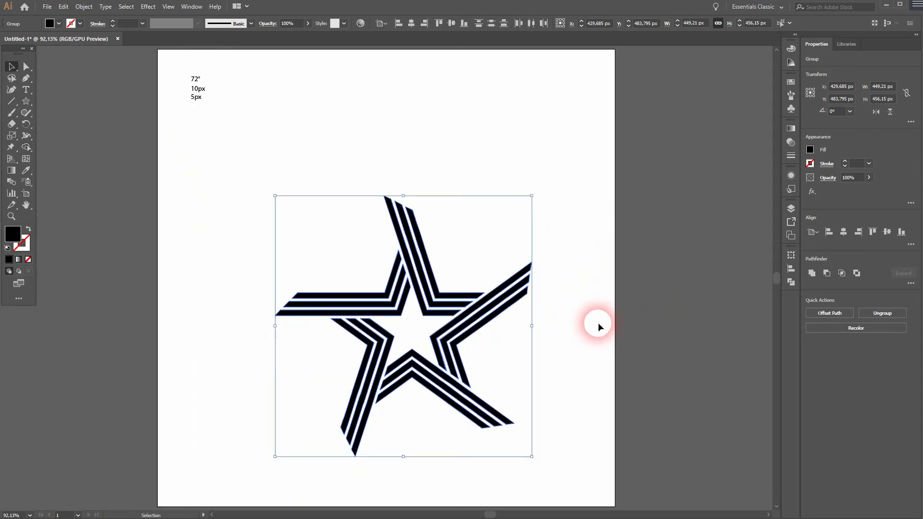
click(599, 322)
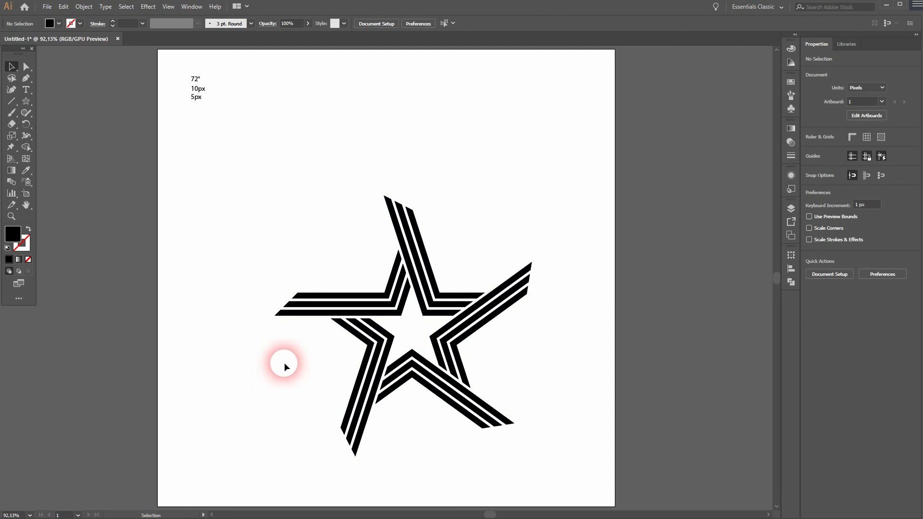
- Fill all five band groups of the star with medium blue
click(309, 313)
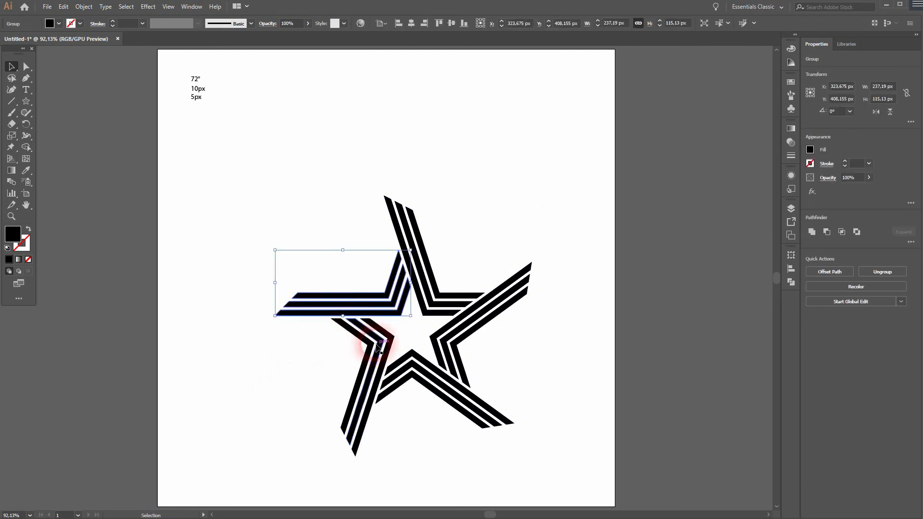
shift+click(391, 357)
shift+click(424, 353)
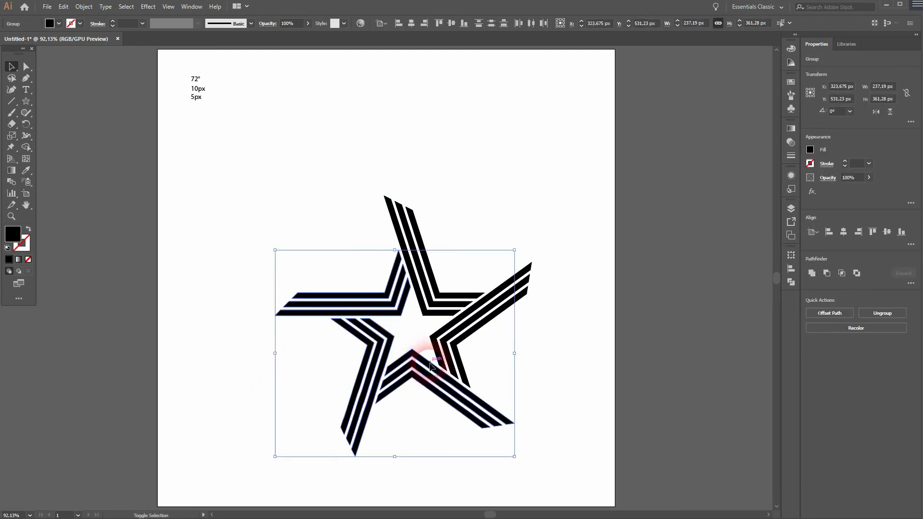
shift+click(433, 331)
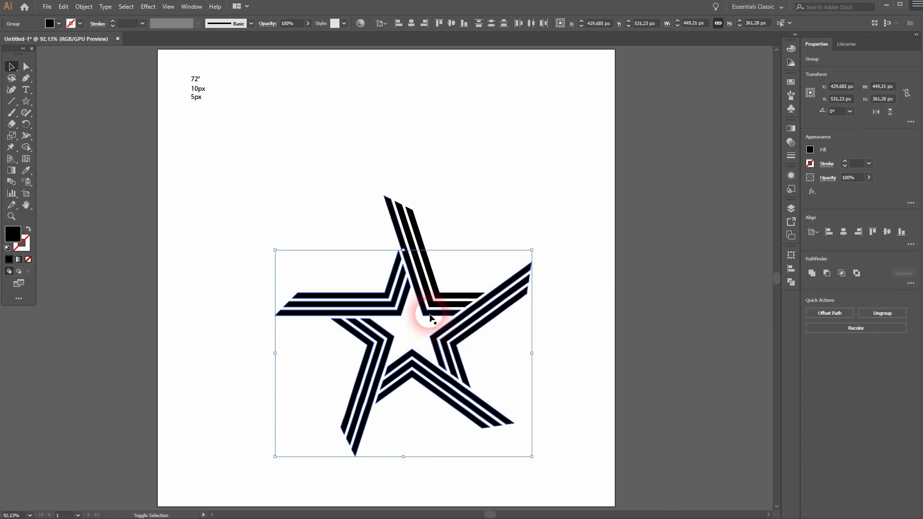
shift+click(431, 315)
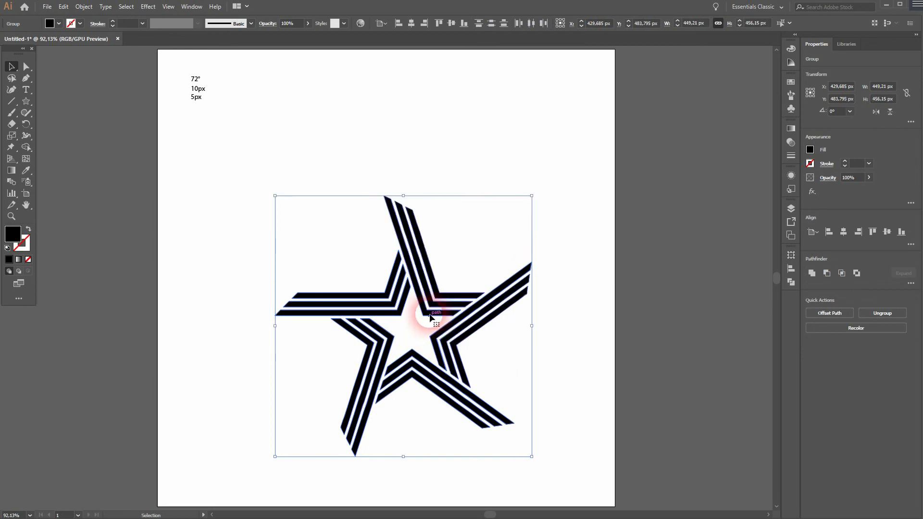
click(59, 24)
click(47, 62)
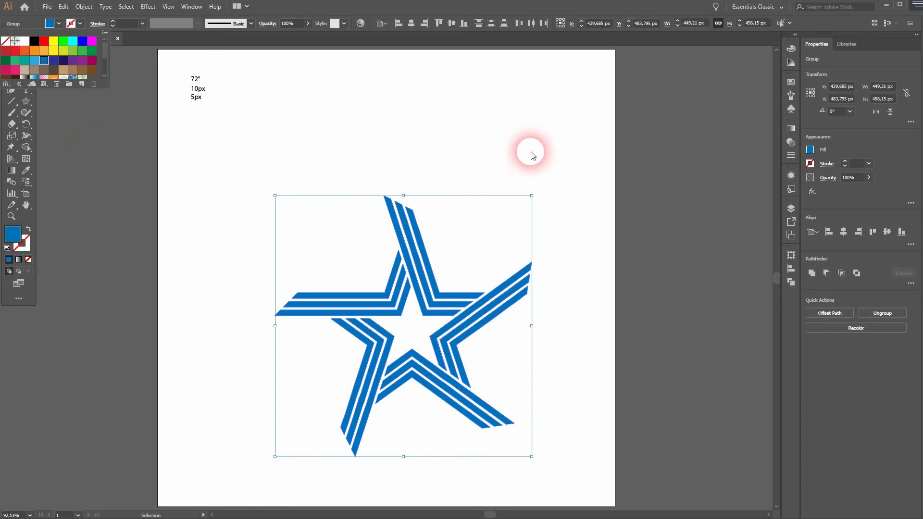
- Ungroup the five band groups into separate bands and deselect them
click(85, 7)
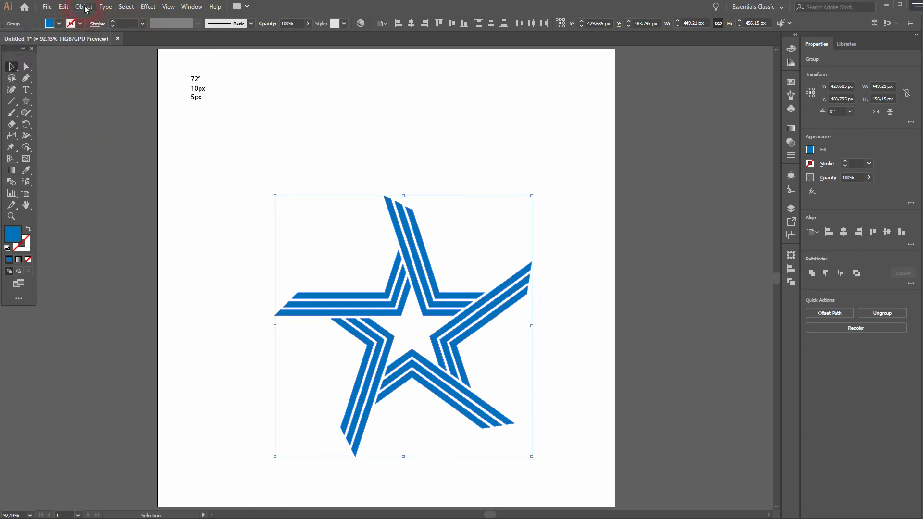
click(85, 8)
click(111, 54)
click(84, 7)
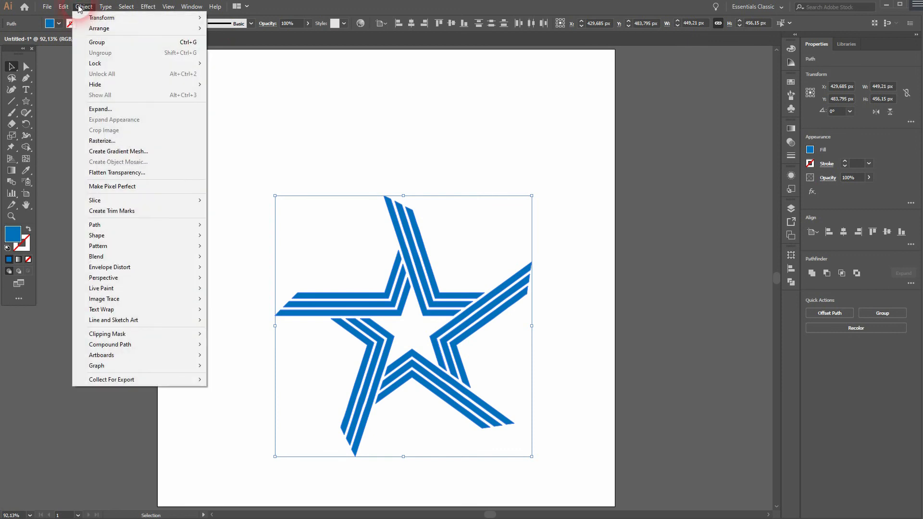
click(281, 103)
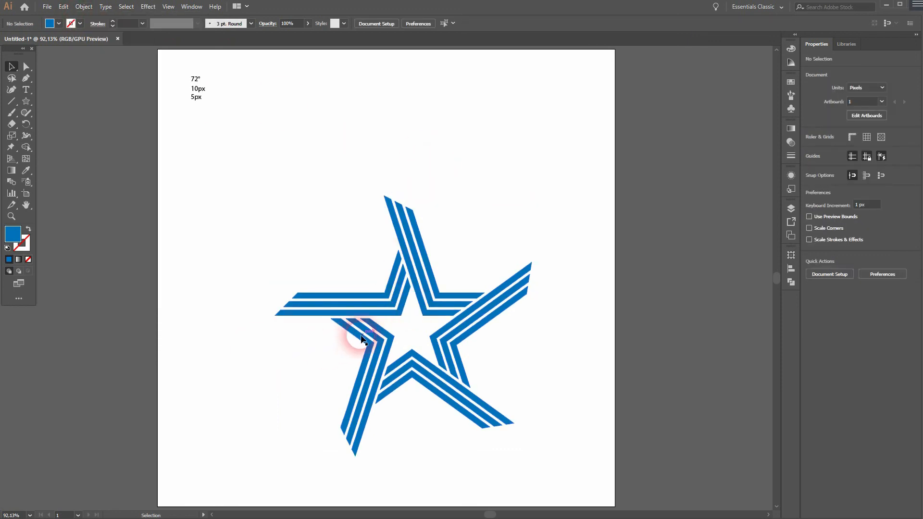
- Fill the middle band of each of the star's five arms with light blue
click(387, 308)
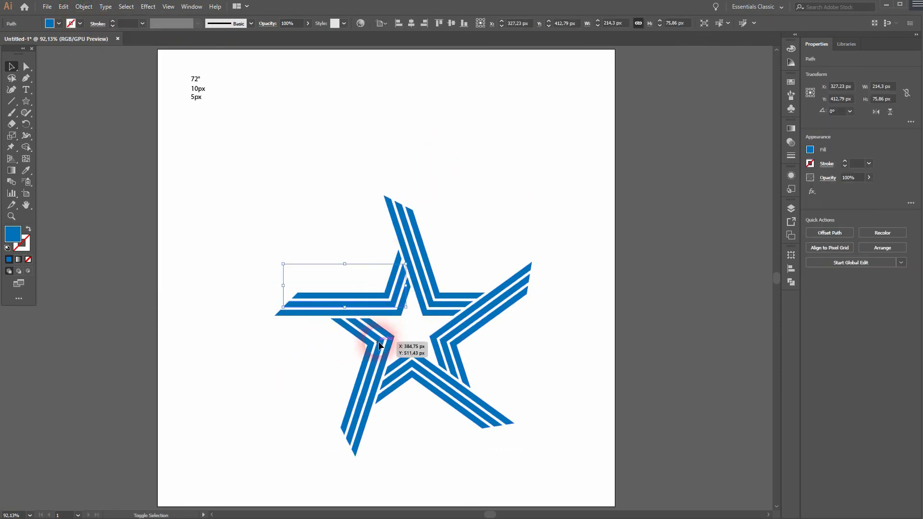
shift+click(428, 370)
shift+click(456, 334)
shift+click(433, 286)
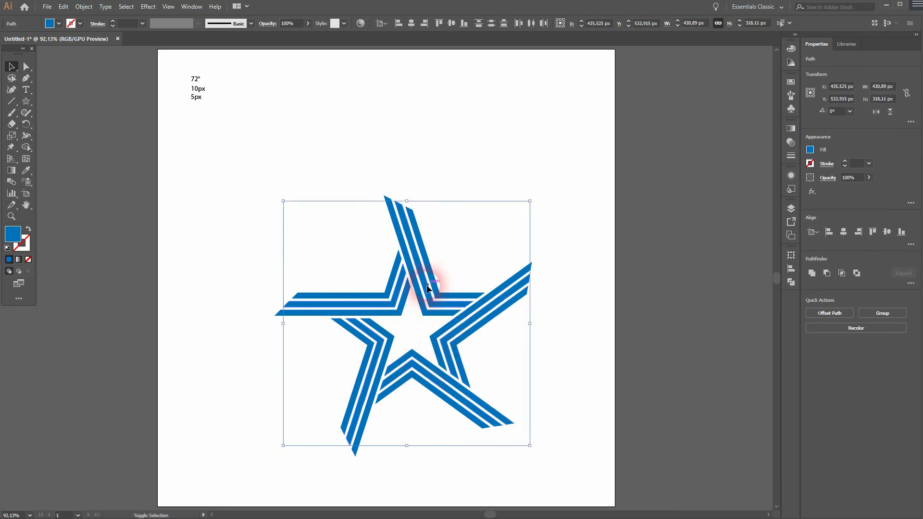
click(58, 23)
click(34, 60)
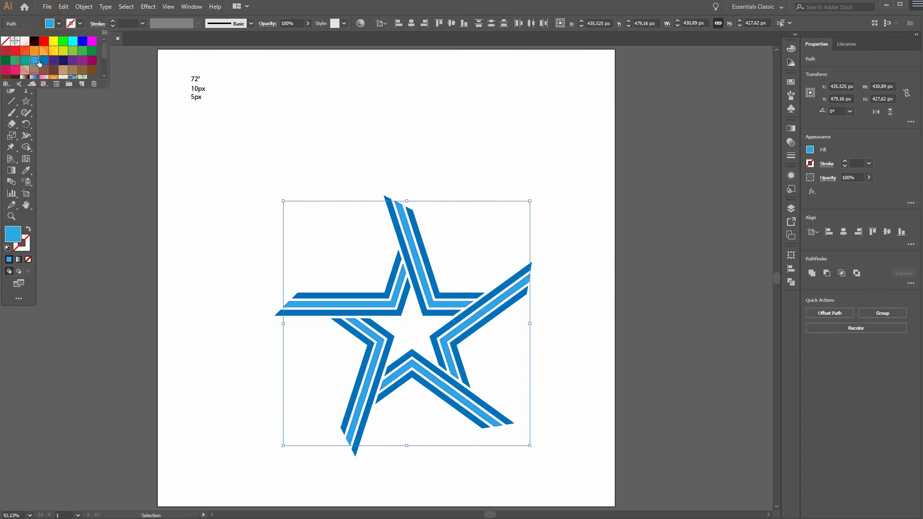
click(207, 371)
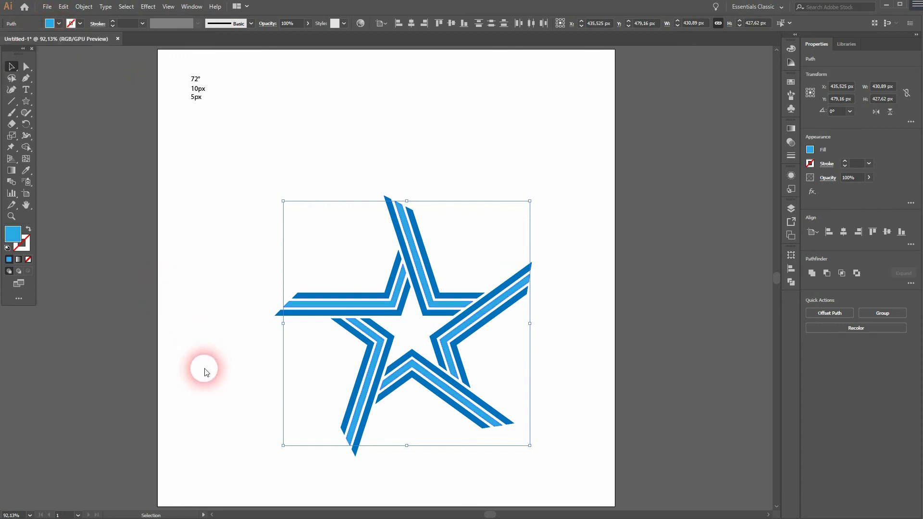
- Fill the outermost band of each of the five arms with teal
click(345, 298)
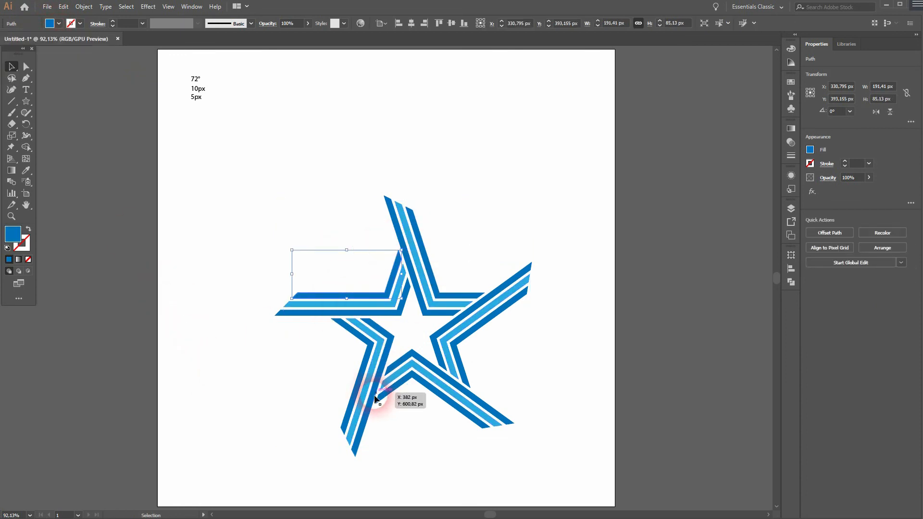
shift+click(362, 379)
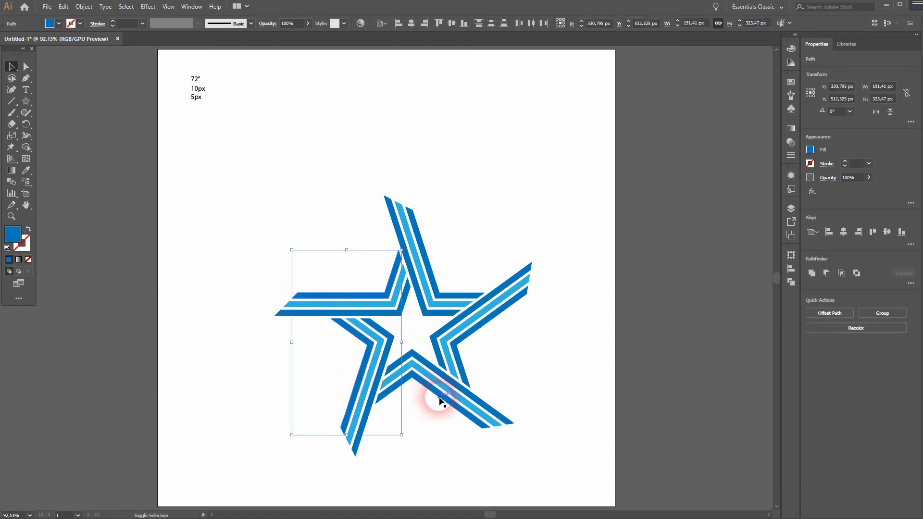
shift+click(509, 302)
shift+click(413, 216)
click(71, 23)
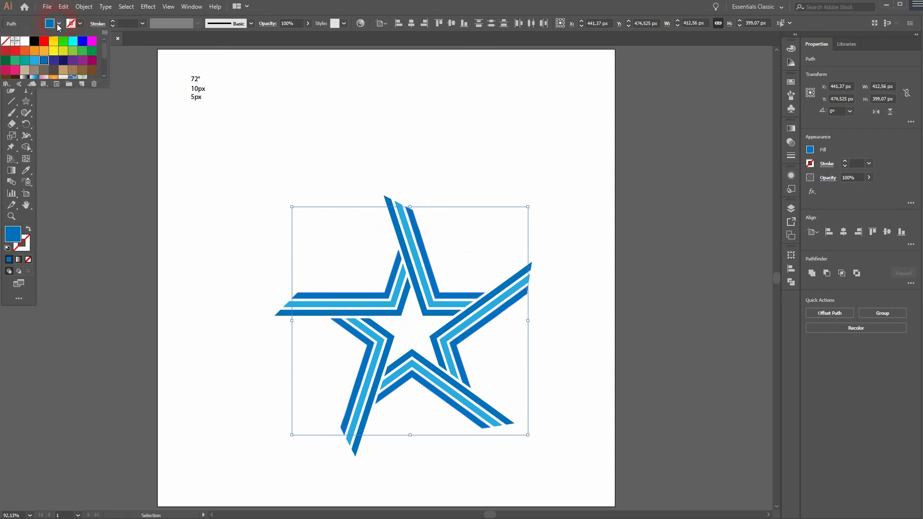
click(34, 60)
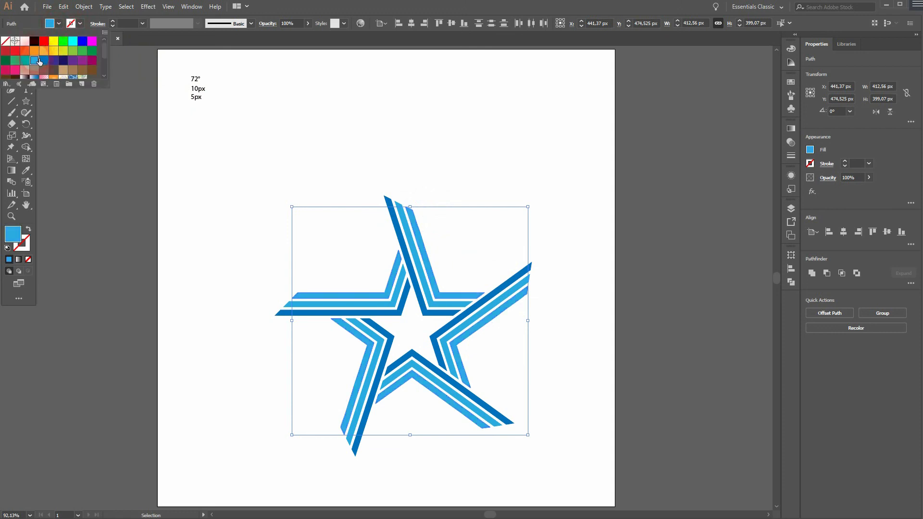
click(25, 60)
click(241, 449)
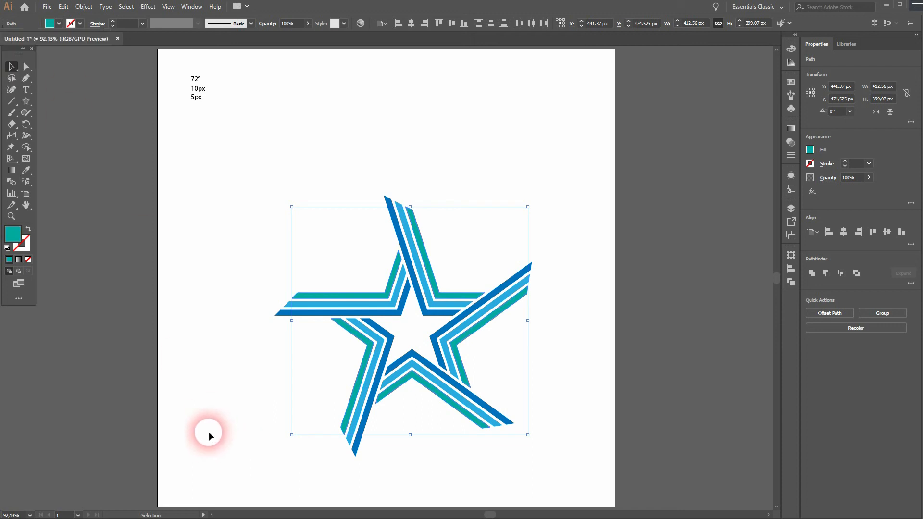
- Delete the 72°, 10px and 5px text notes from the artboard
click(210, 433)
drag(169, 140, 223, 78)
key(Delete)
- Group all the star's bands and scale the group down about its centre
drag(334, 400, 565, 261)
right_click(454, 298)
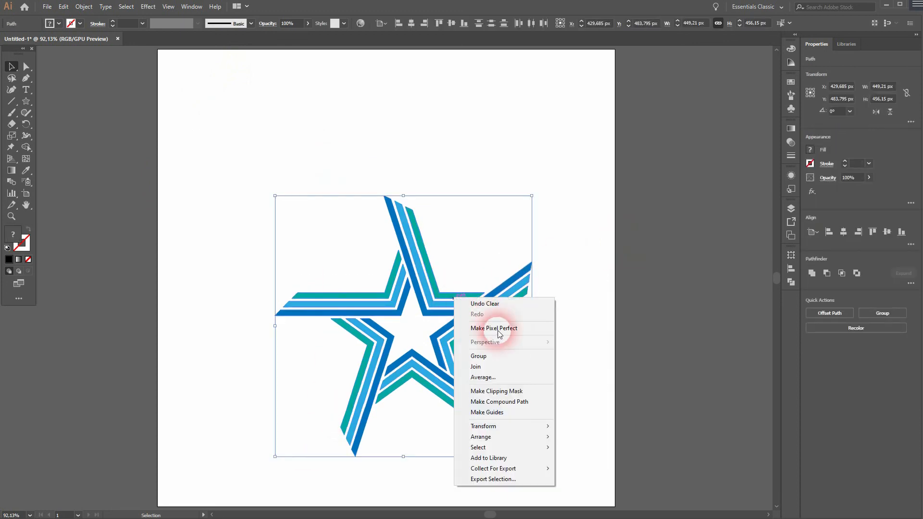
click(514, 356)
drag(538, 332, 506, 326)
click(573, 356)
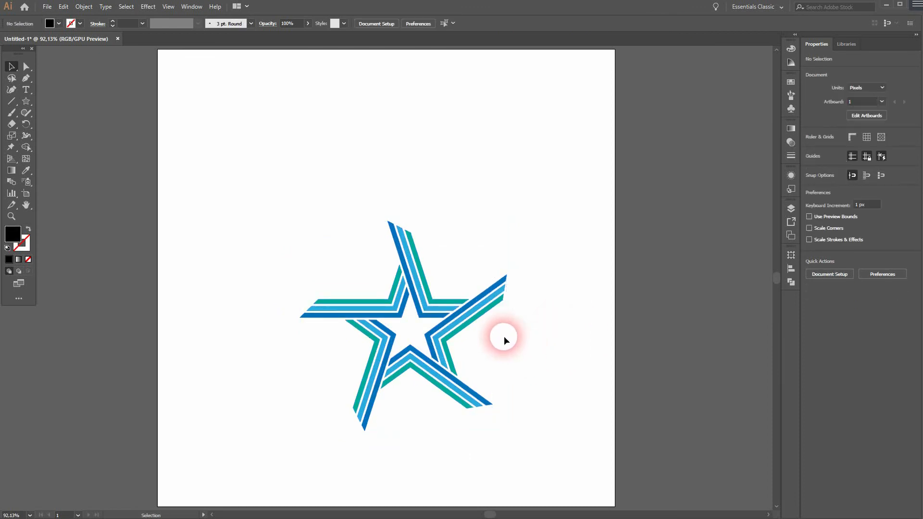
- Draw a black square about 247 px wide, centred over the star
drag(30, 100, 64, 104)
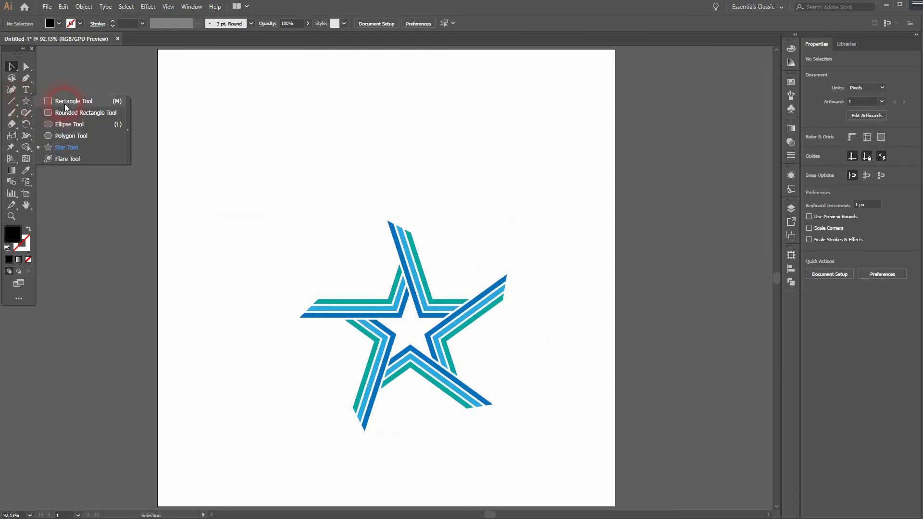
click(64, 103)
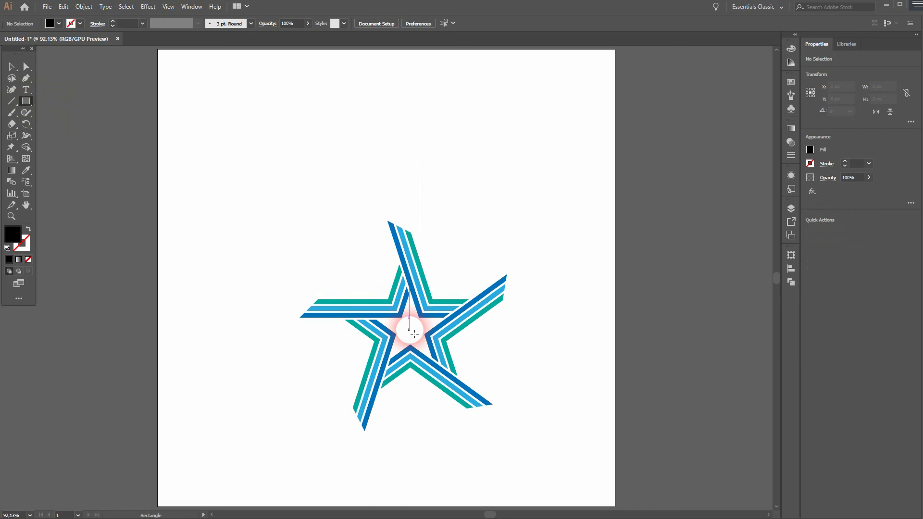
drag(409, 327, 484, 378)
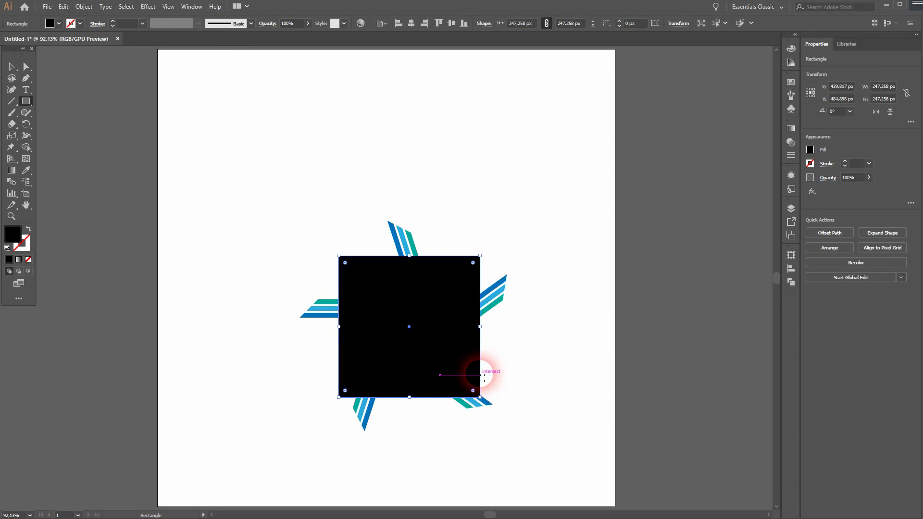
- With Shape Builder, erase the arm ends protruding beyond the square and the stray fragments beside the star
key(v)
drag(255, 452, 588, 206)
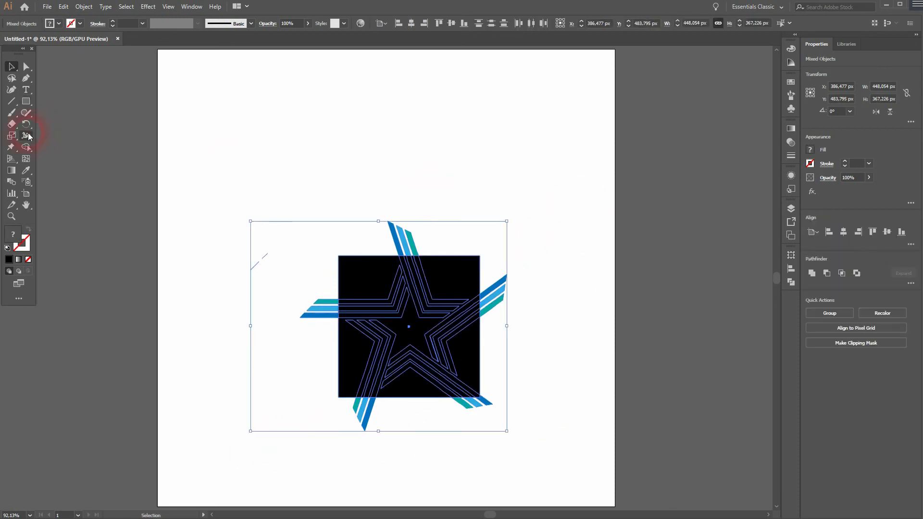
click(30, 147)
drag(319, 280, 318, 327)
drag(261, 282, 231, 237)
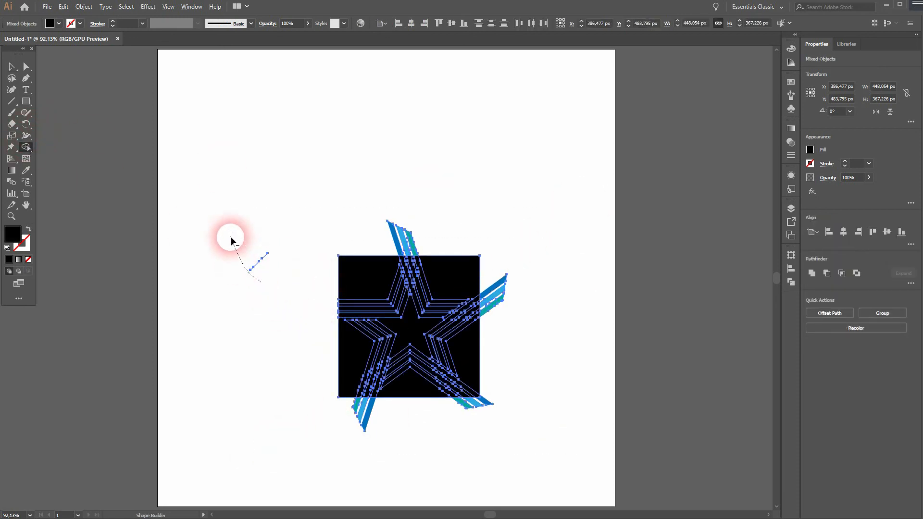
drag(252, 272, 268, 275)
click(237, 250)
alt+click(407, 238)
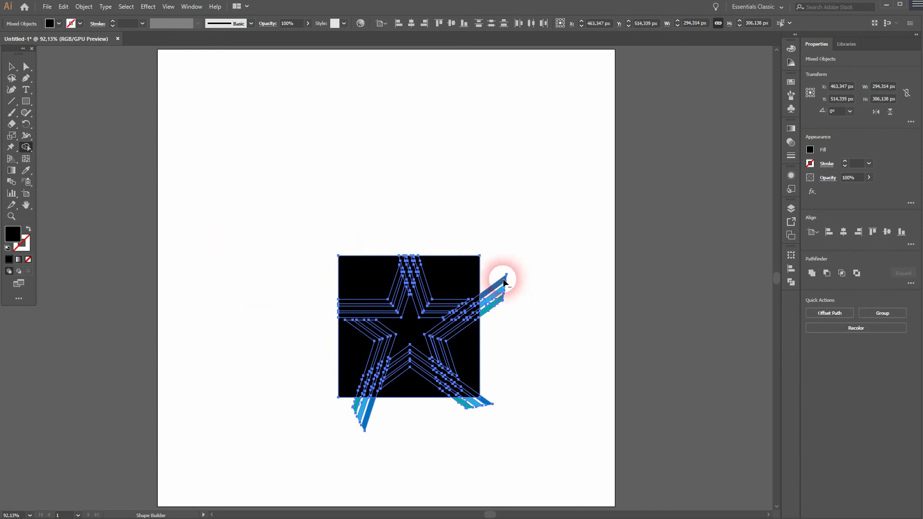
alt+click(497, 291)
alt+click(459, 405)
alt+click(362, 413)
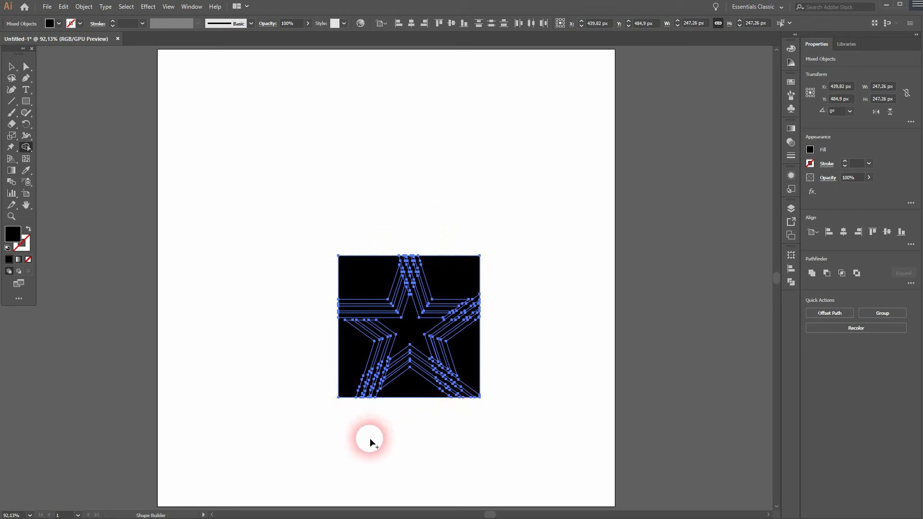
- Delete the black square covering the trimmed star
key(v)
click(359, 437)
click(344, 367)
key(Delete)
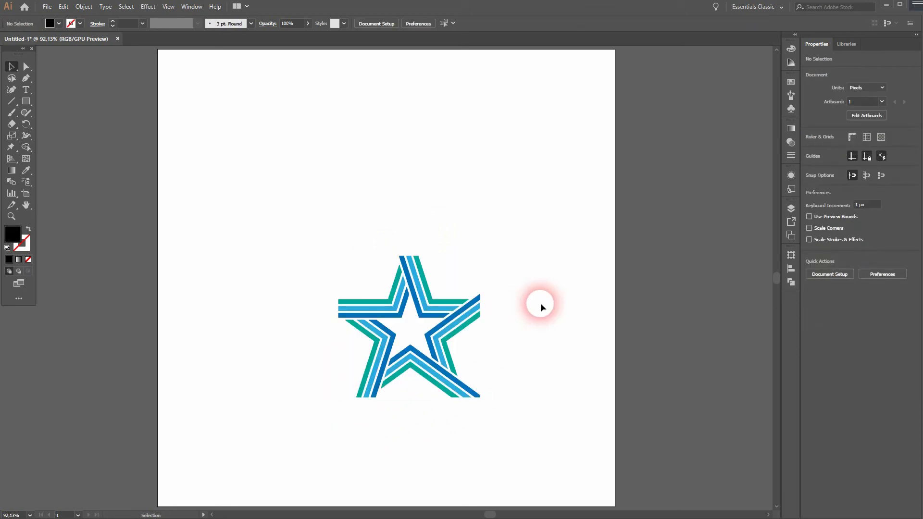